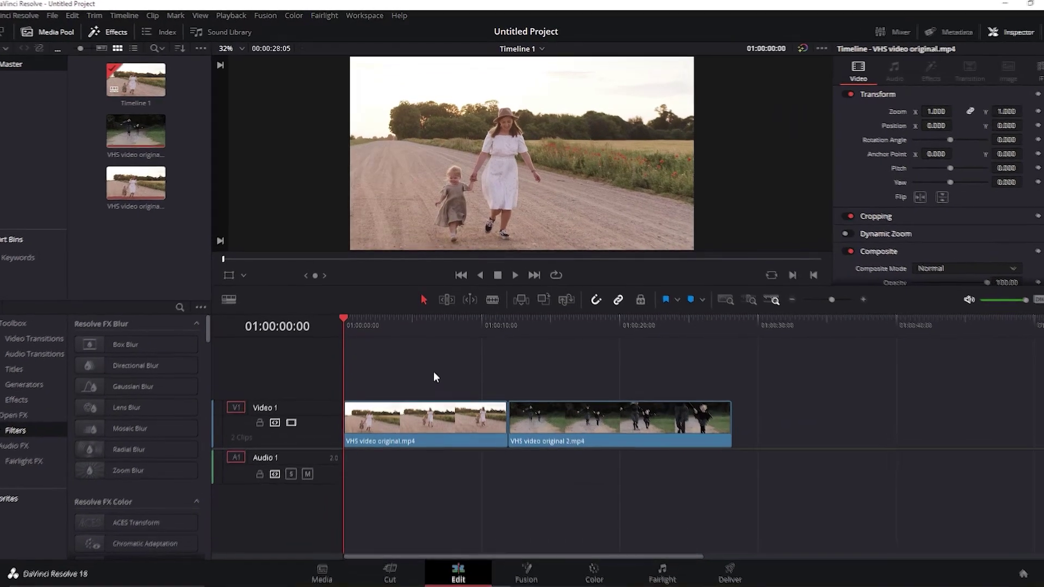
Set the timeline's output blanking to 1.33.
{"action": "left_click", "coordinate": [87, 10]}
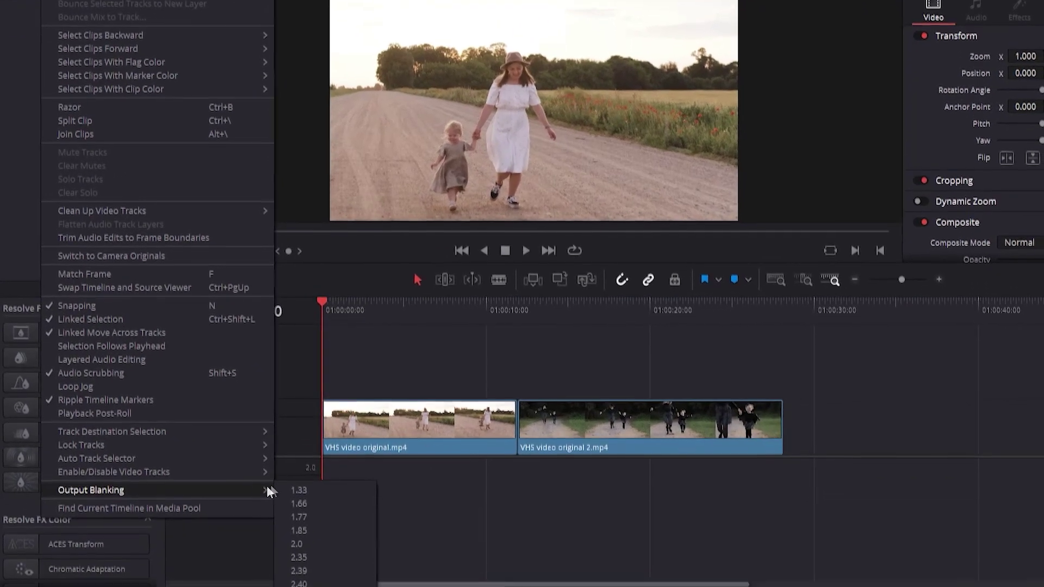
{"action": "mouse_move", "coordinate": [272, 553]}
{"action": "left_click", "coordinate": [314, 458]}
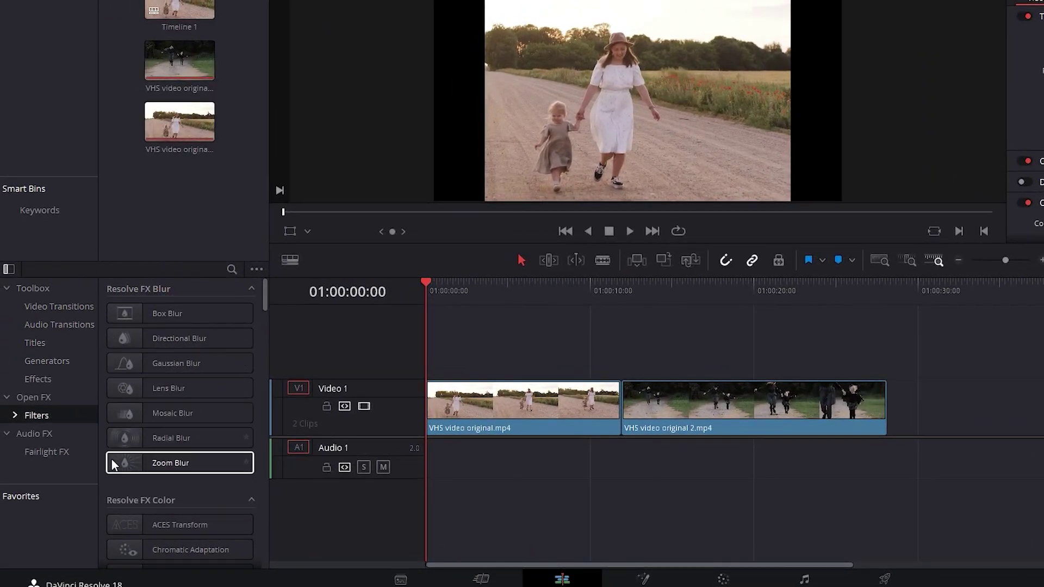
Add an Adjustment Clip on a new video track above the footage and extend it to cover both clips.
{"action": "left_click", "coordinate": [38, 380]}
{"action": "left_click_drag", "start_coordinate": [115, 315], "coordinate": [428, 359]}
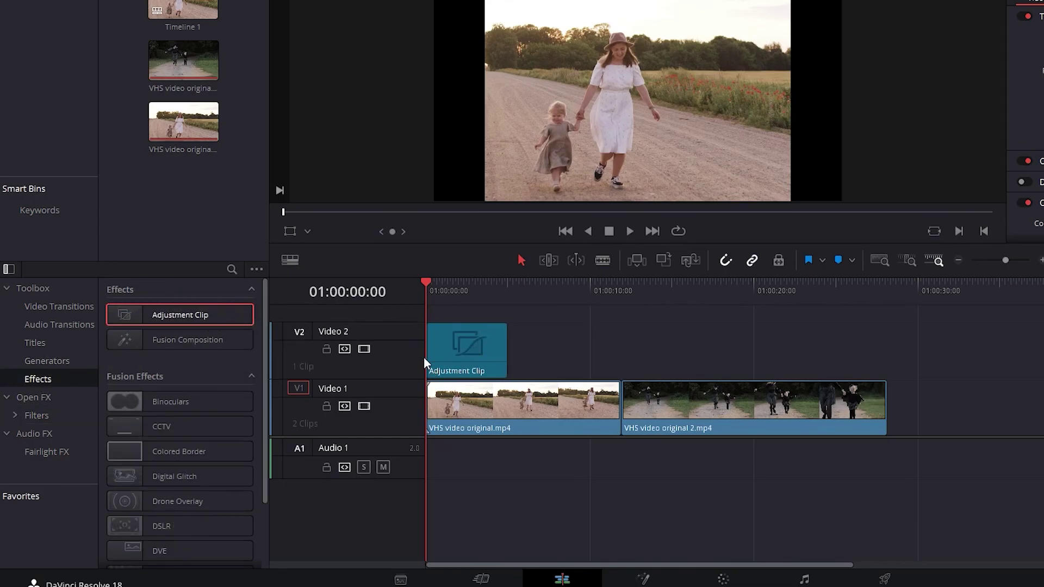
{"action": "left_click_drag", "start_coordinate": [506, 350], "coordinate": [882, 348]}
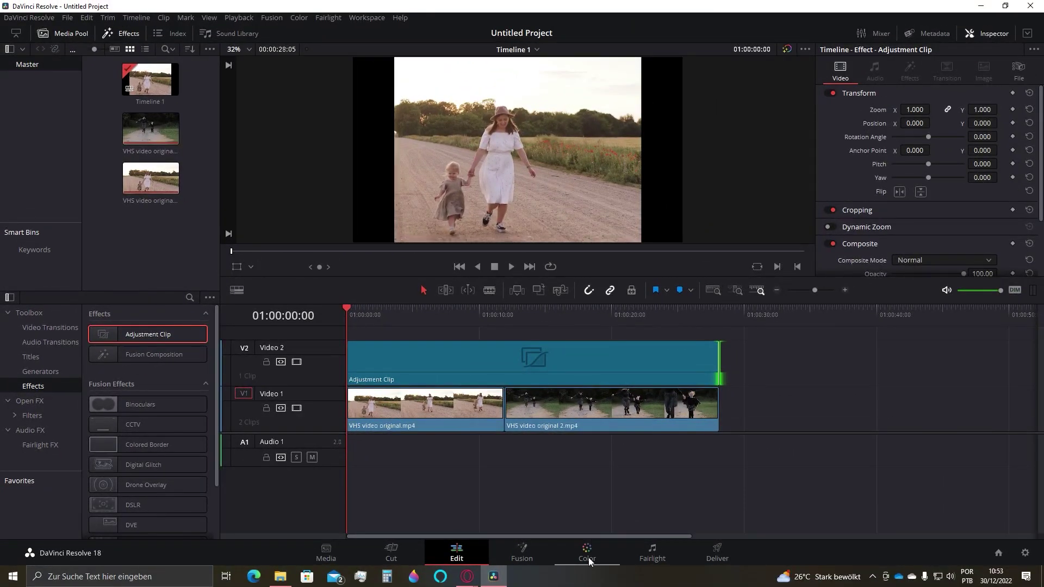
Switch to the Color page and show the clip thumbnails and the node graph.
{"action": "left_click", "coordinate": [587, 553]}
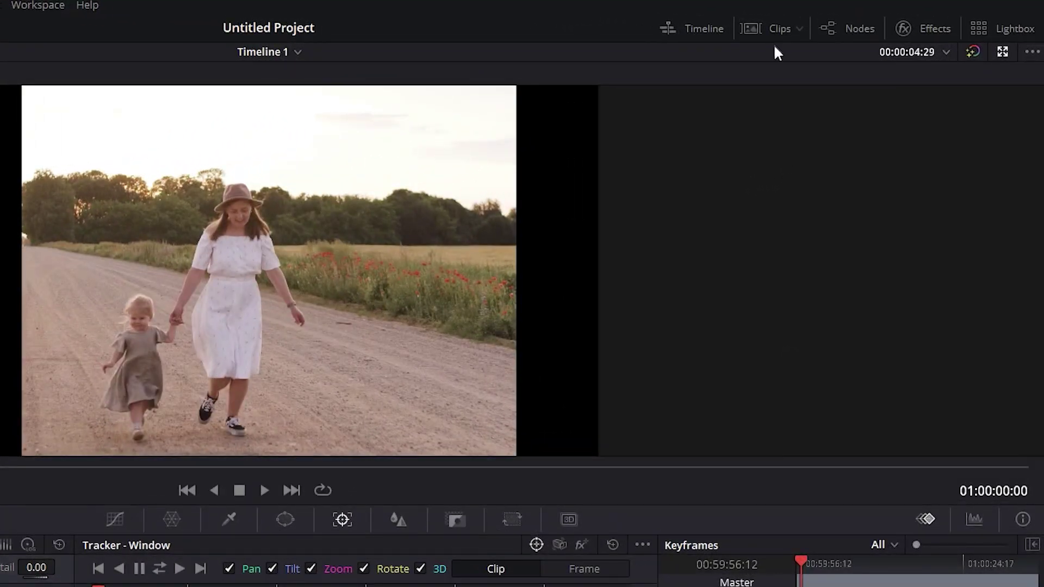
{"action": "left_click", "coordinate": [783, 32]}
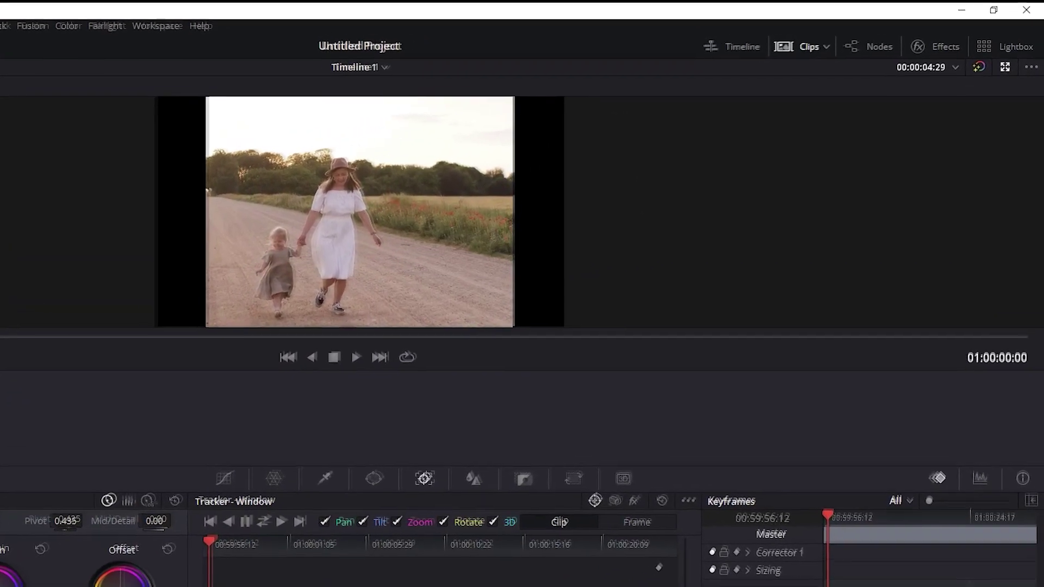
{"action": "left_click", "coordinate": [865, 50]}
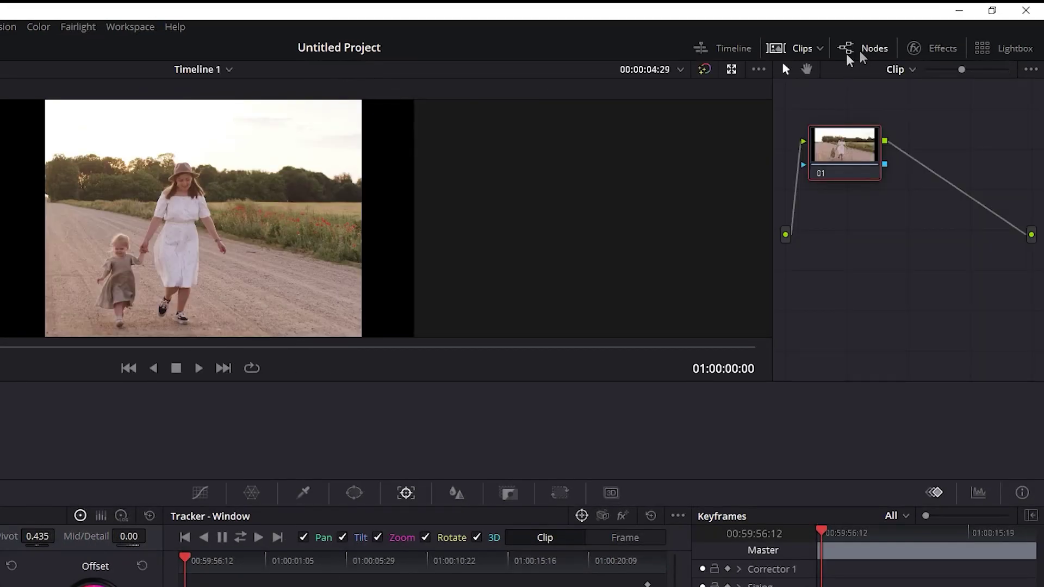
Add a Splitter Combiner node after node 01 of the adjustment clip's grade.
{"action": "left_click", "coordinate": [39, 27]}
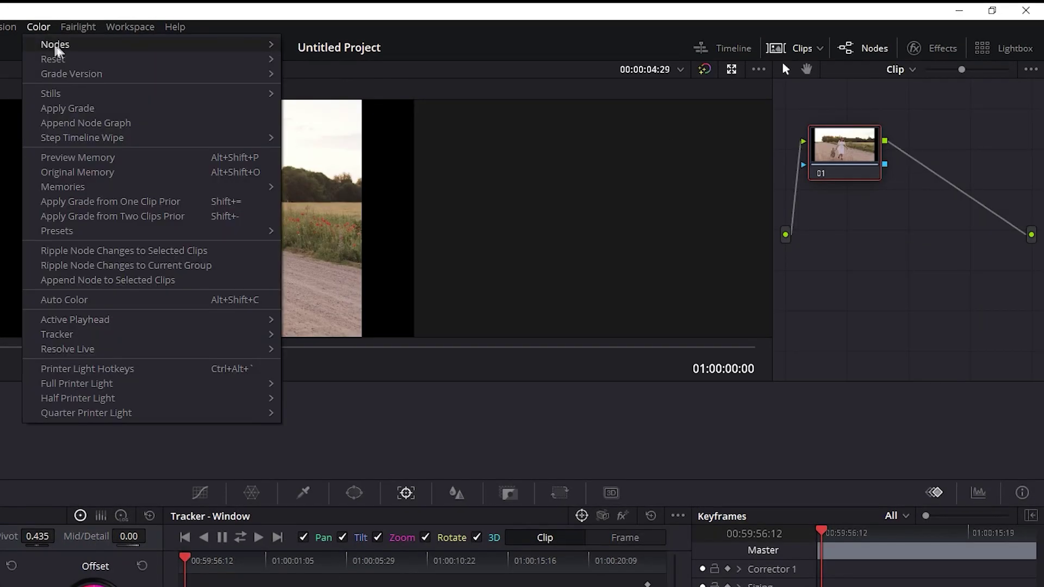
{"action": "mouse_move", "coordinate": [54, 44]}
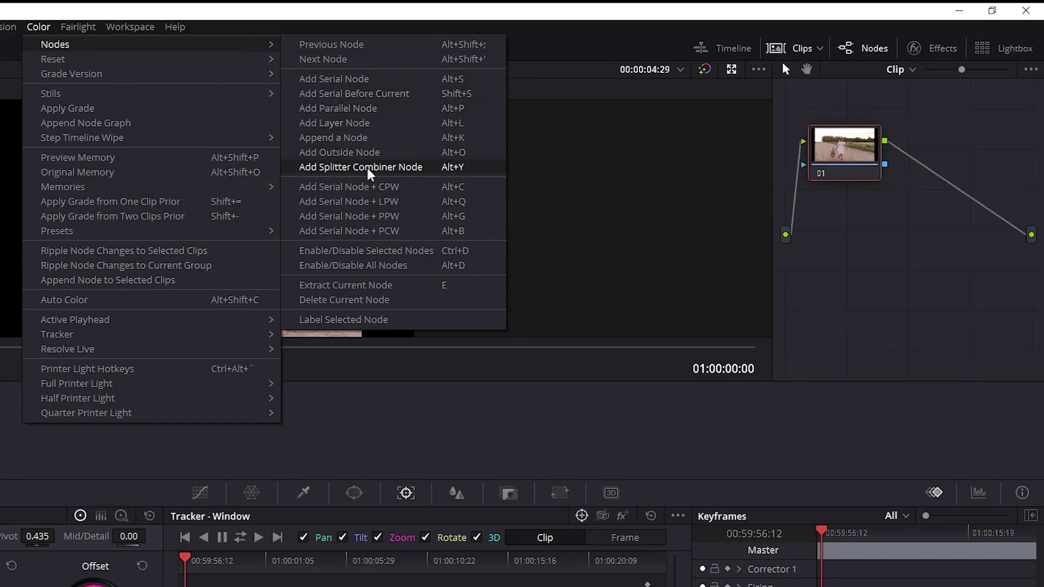
{"action": "left_click", "coordinate": [448, 167]}
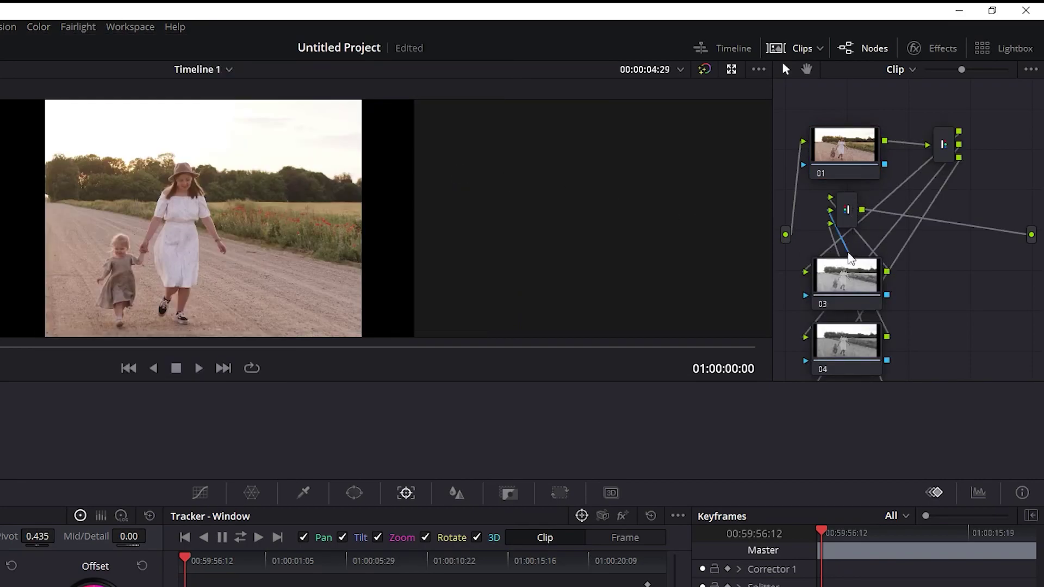
Set the node sizing pan of channel node 03 to 8.000.
{"action": "scroll", "coordinate": [835, 324], "scroll_direction": "down", "scroll_amount": 2}
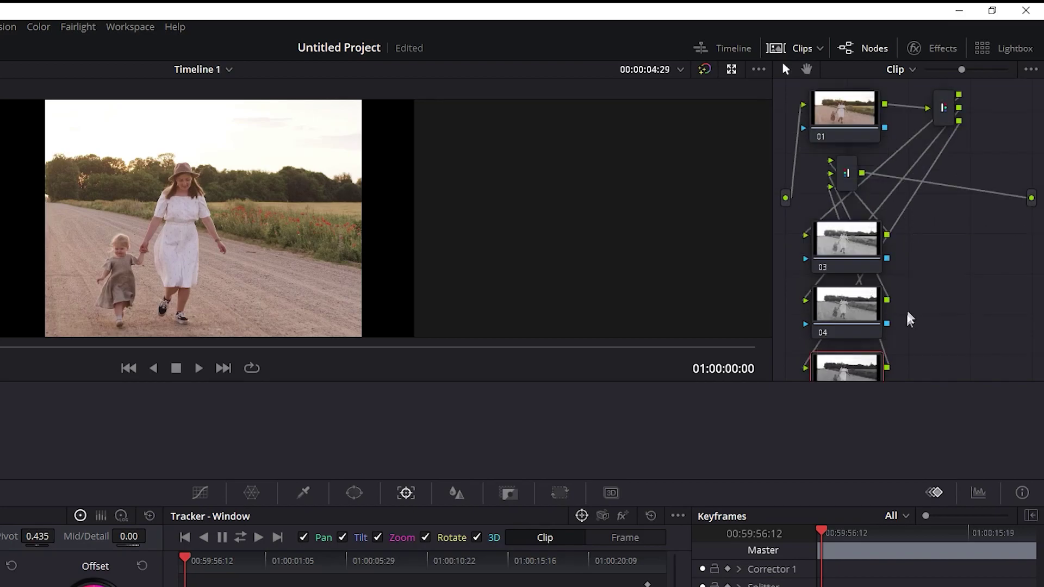
{"action": "left_click", "coordinate": [841, 249]}
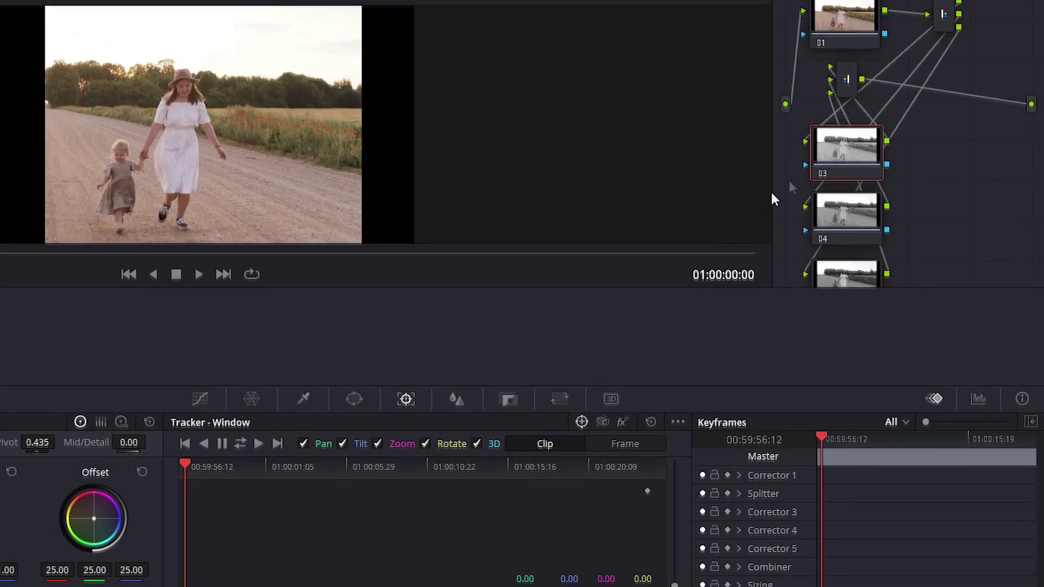
{"action": "left_click", "coordinate": [557, 342]}
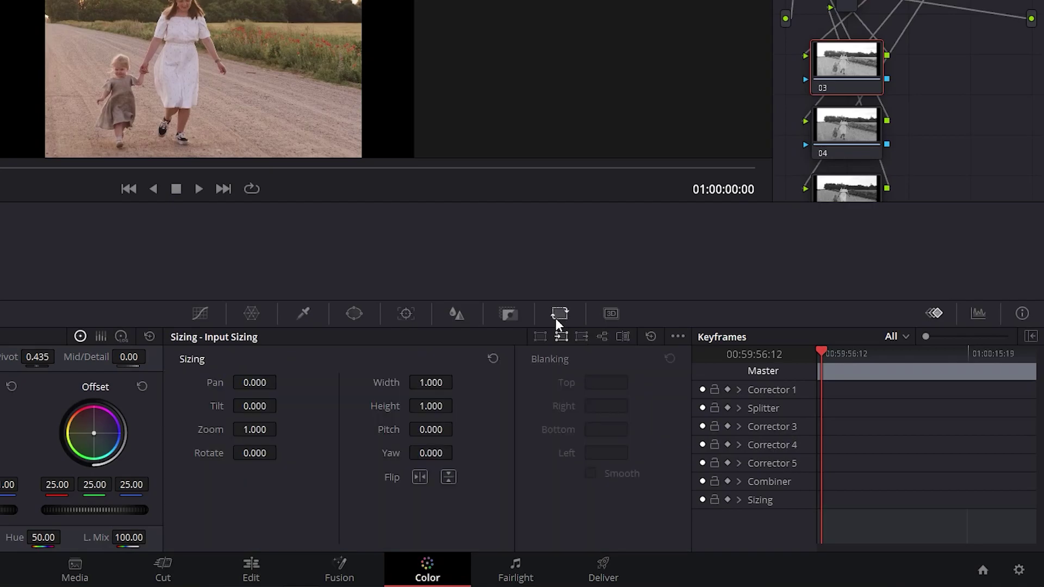
{"action": "left_click", "coordinate": [605, 338]}
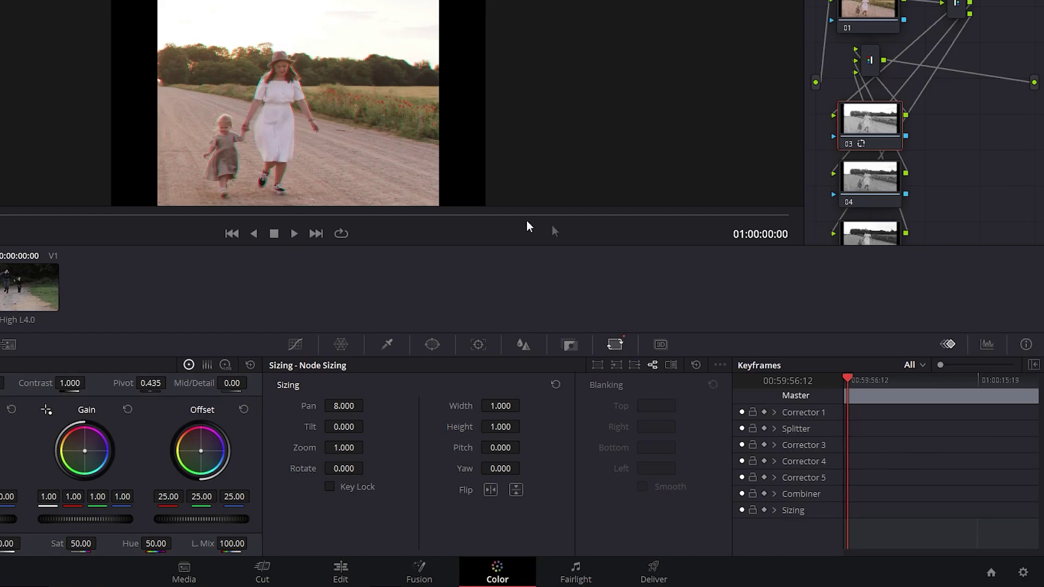
Shift the node sizing pan of channel node 04, and set the pan of the third channel node to 8.000.
{"action": "left_click", "coordinate": [861, 182]}
{"action": "left_click_drag", "start_coordinate": [345, 406], "coordinate": [361, 406]}
{"action": "left_click", "coordinate": [862, 225]}
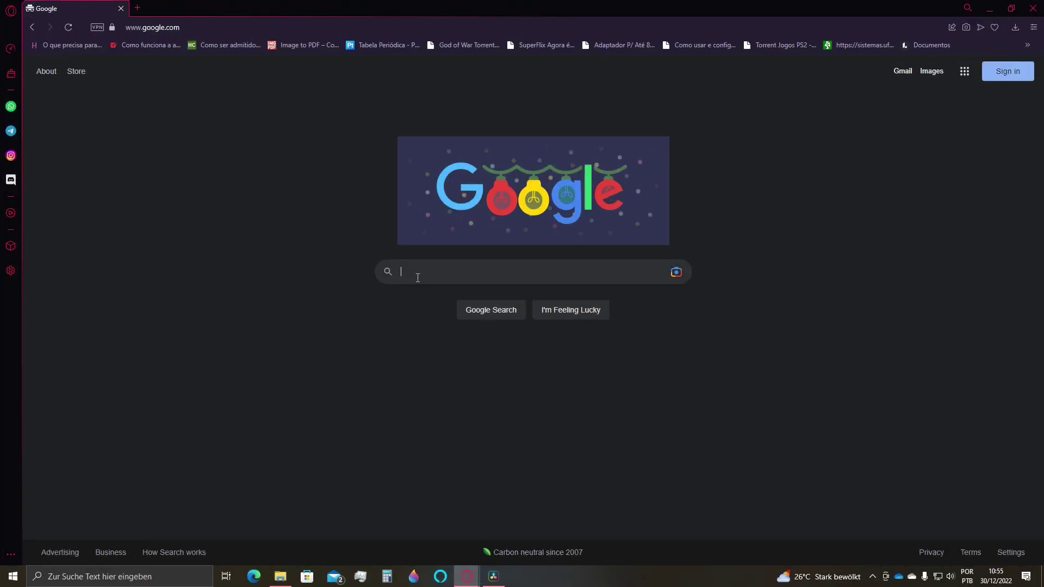
Switch to the web browser and search Google for "free vhs overlay pack".
{"action": "left_click", "coordinate": [402, 272]}
{"action": "type", "text": "fr"}
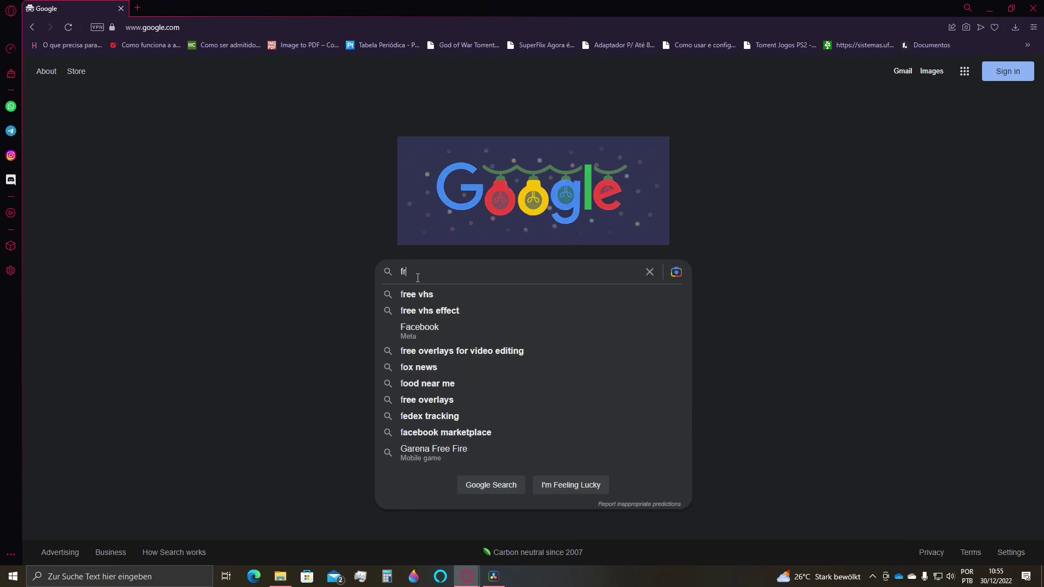
{"action": "type", "text": "ee vhs ove"}
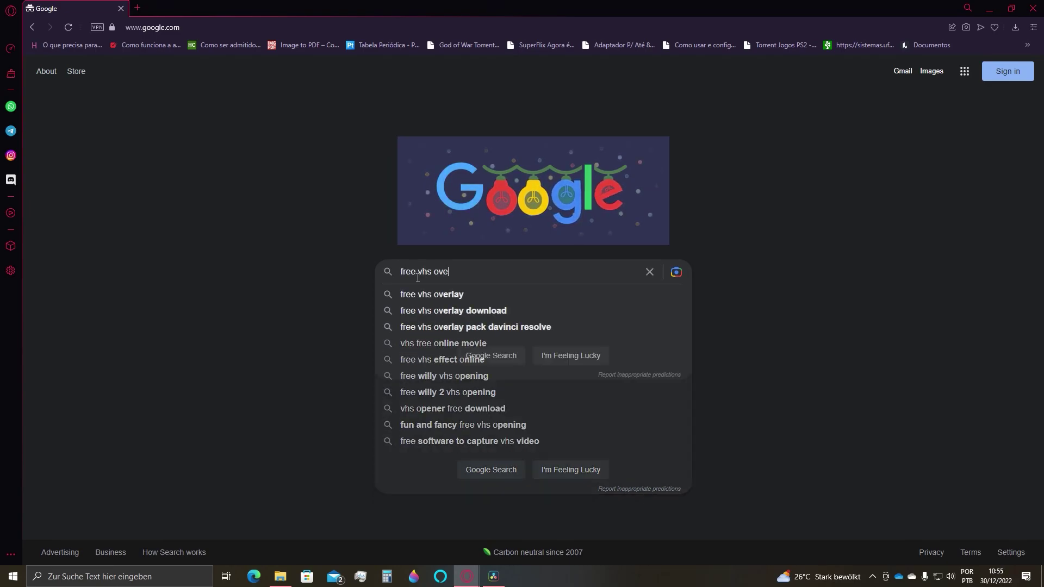
{"action": "type", "text": "rlay pack"}
{"action": "key", "text": "Return"}
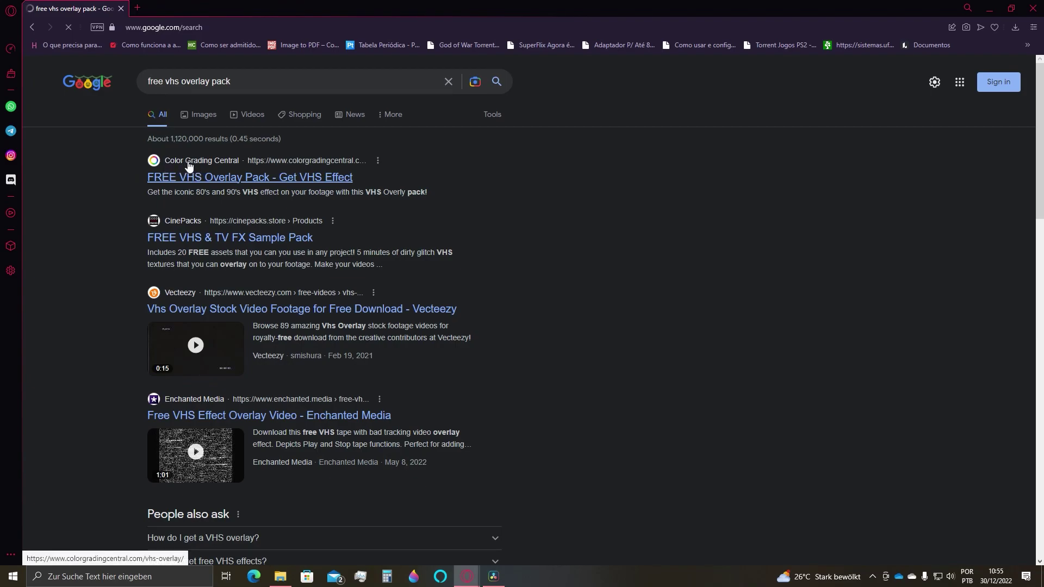
Download the free VHS Overlay Pack from the Color Grading Central result and return to DaVinci Resolve.
{"action": "left_click", "coordinate": [207, 180]}
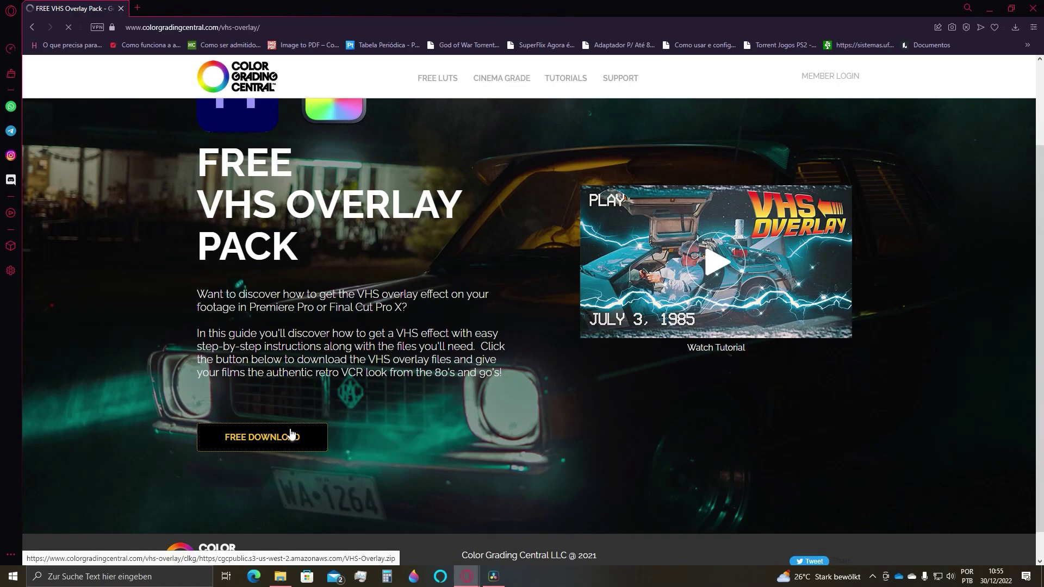
{"action": "left_click", "coordinate": [261, 438]}
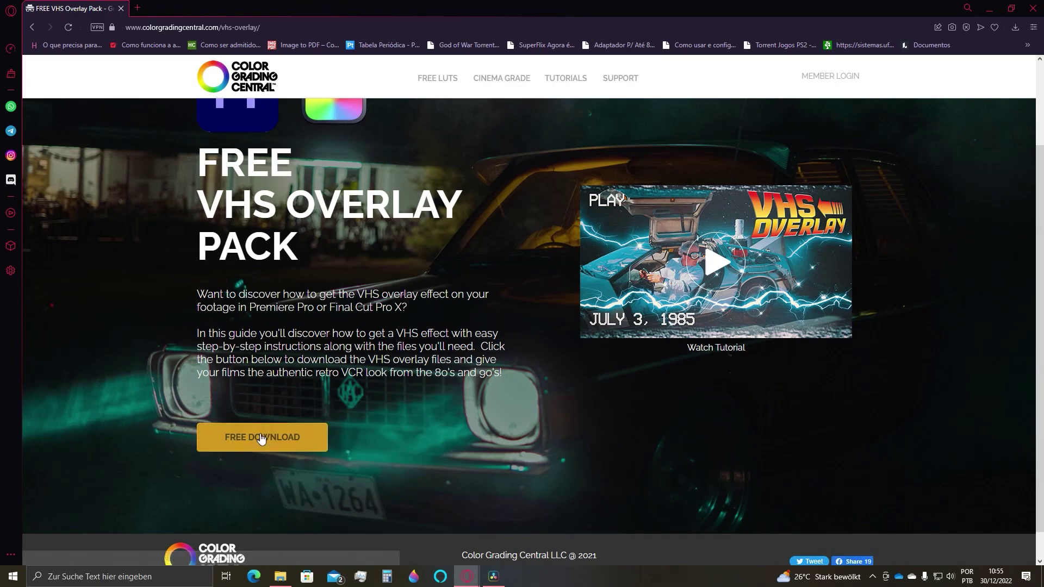
{"action": "left_click", "coordinate": [989, 8]}
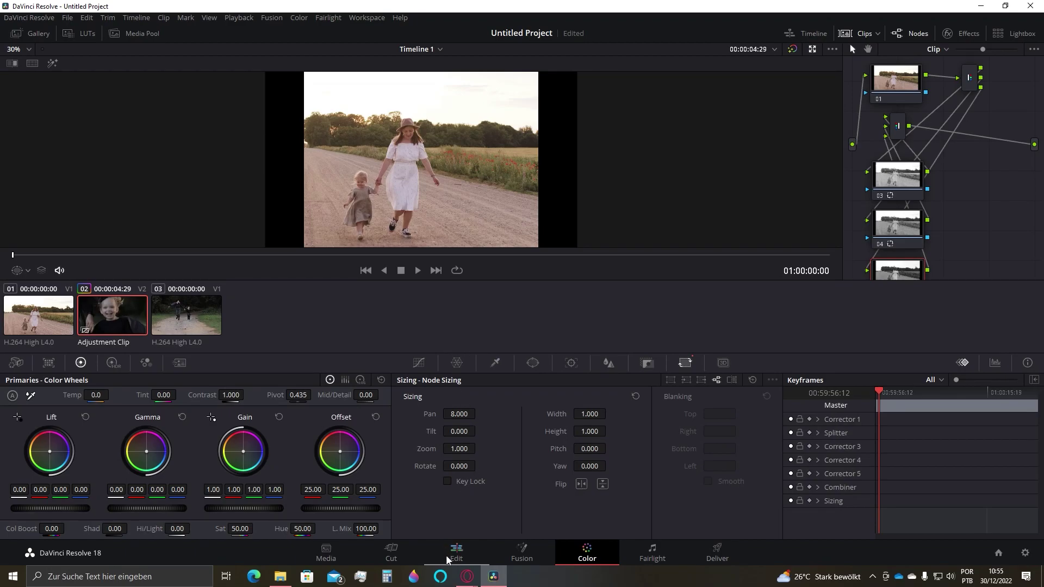
Import the VHS Texture video from the VHS Overlay folder into the media pool.
{"action": "left_click", "coordinate": [389, 555]}
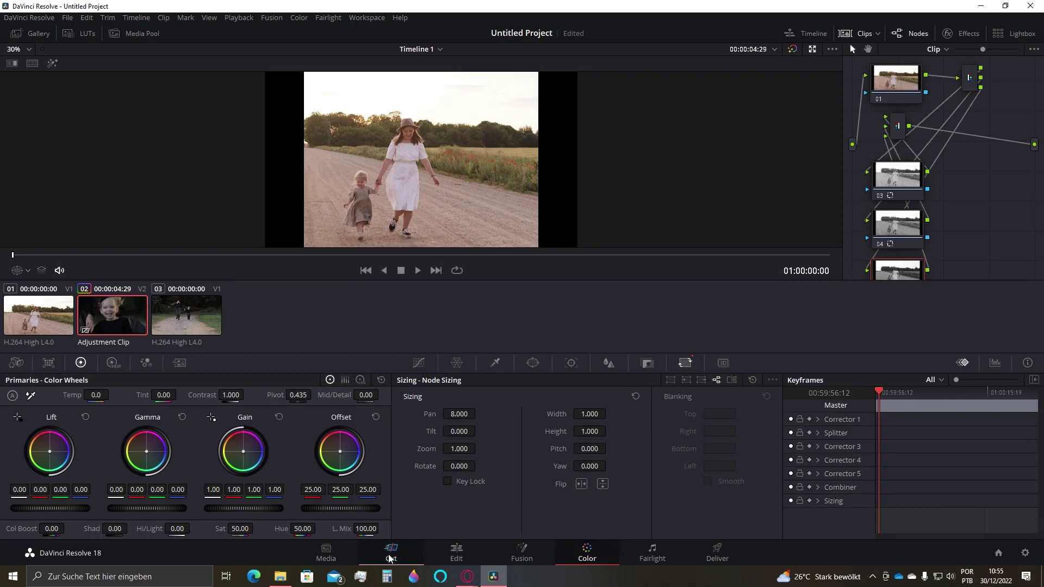
{"action": "left_click", "coordinate": [41, 50]}
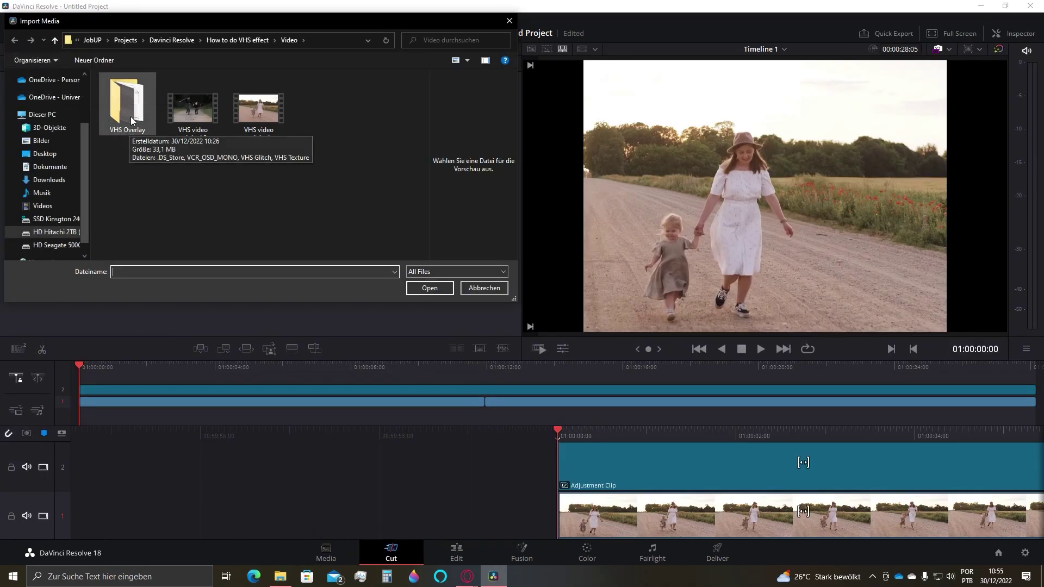
{"action": "double_click", "coordinate": [137, 121]}
{"action": "left_click", "coordinate": [328, 112]}
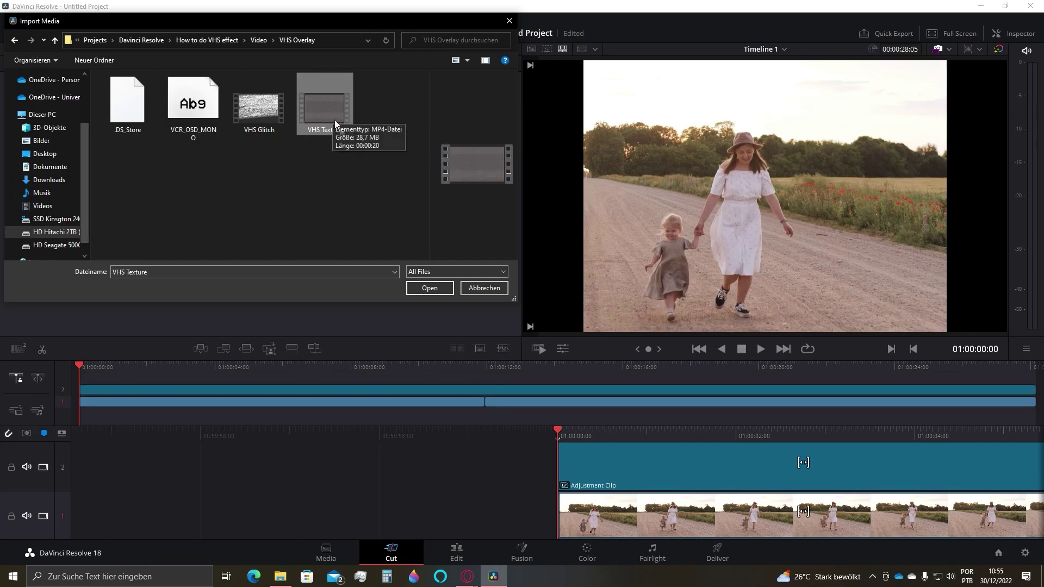
{"action": "left_click", "coordinate": [433, 289]}
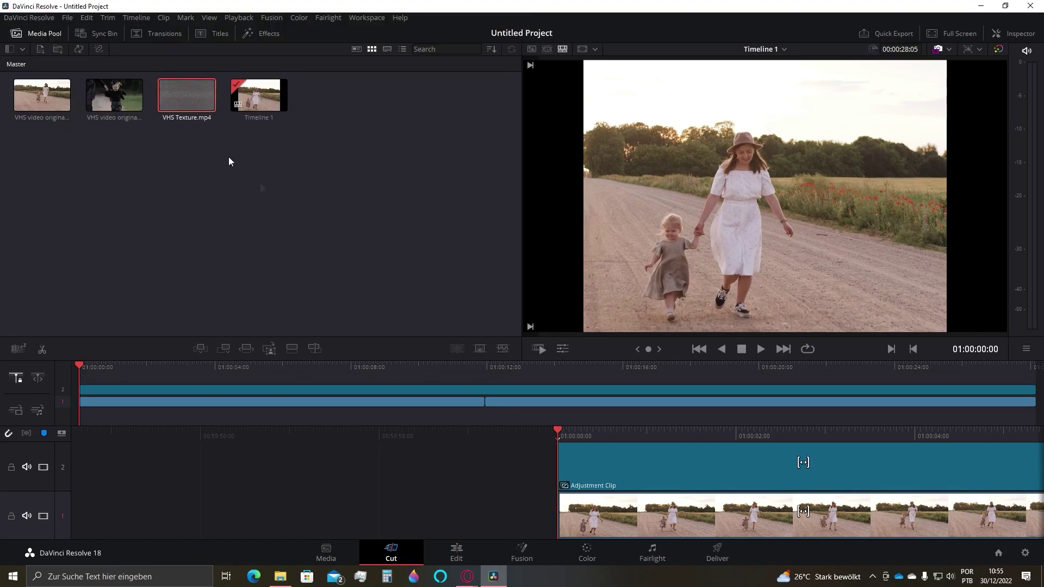
Place VHS Texture.mp4 at the timeline start on a new track above the adjustment clip, trimmed to the end of the first video clip.
{"action": "left_click", "coordinate": [456, 551]}
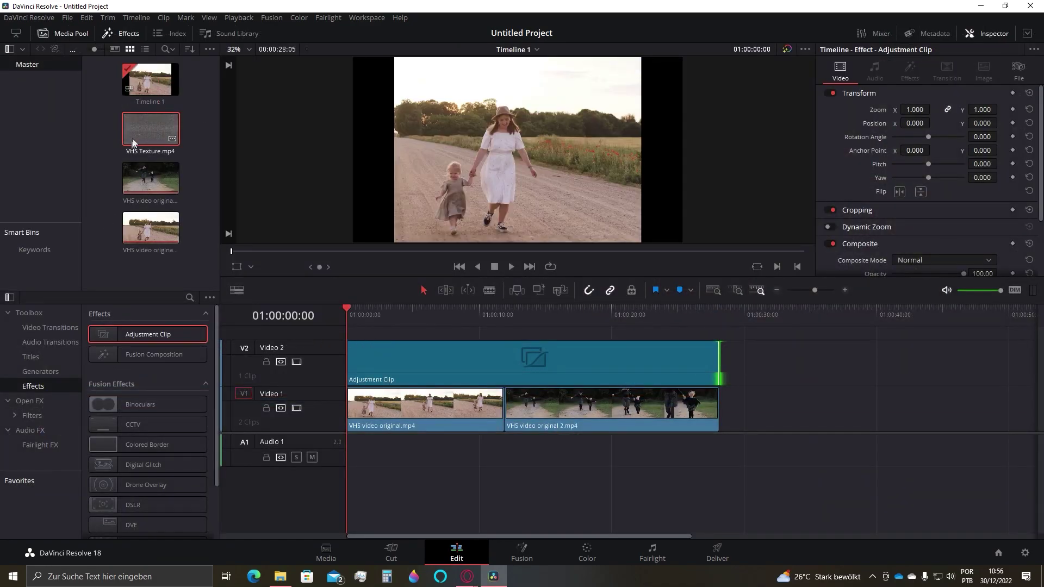
{"action": "left_click_drag", "start_coordinate": [200, 158], "coordinate": [350, 332]}
{"action": "scroll", "coordinate": [481, 361], "scroll_direction": "up", "scroll_amount": 1}
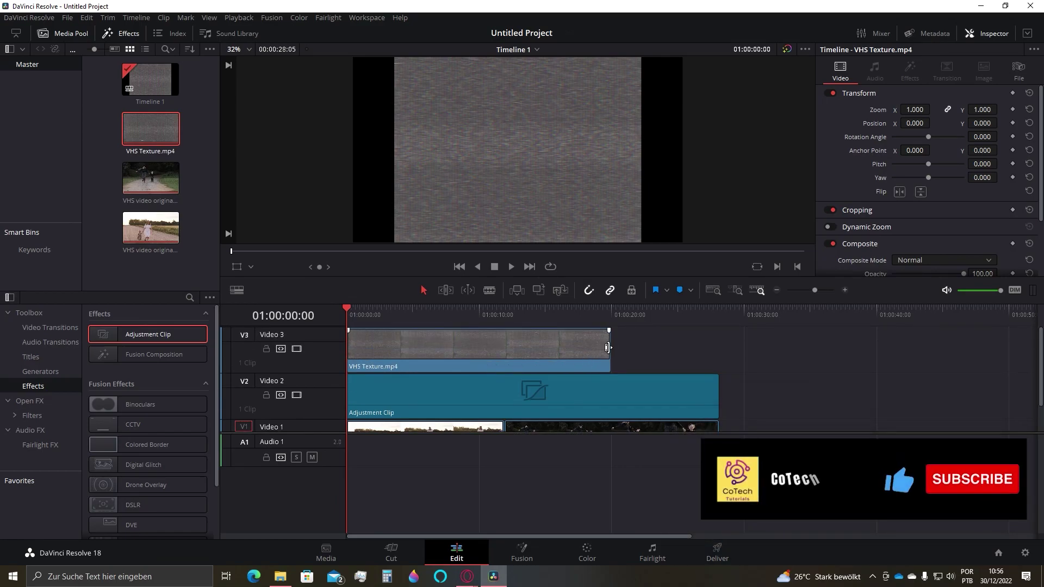
{"action": "left_click_drag", "start_coordinate": [610, 348], "coordinate": [505, 356]}
{"action": "scroll", "coordinate": [502, 408], "scroll_direction": "down", "scroll_amount": 2}
{"action": "scroll", "coordinate": [501, 409], "scroll_direction": "up", "scroll_amount": 1}
{"action": "scroll", "coordinate": [501, 407], "scroll_direction": "up", "scroll_amount": 1}
Add a second VHS Texture.mp4 clip directly after the first on Video 3 and trim it to the end of the footage.
{"action": "left_click_drag", "start_coordinate": [151, 131], "coordinate": [525, 357]}
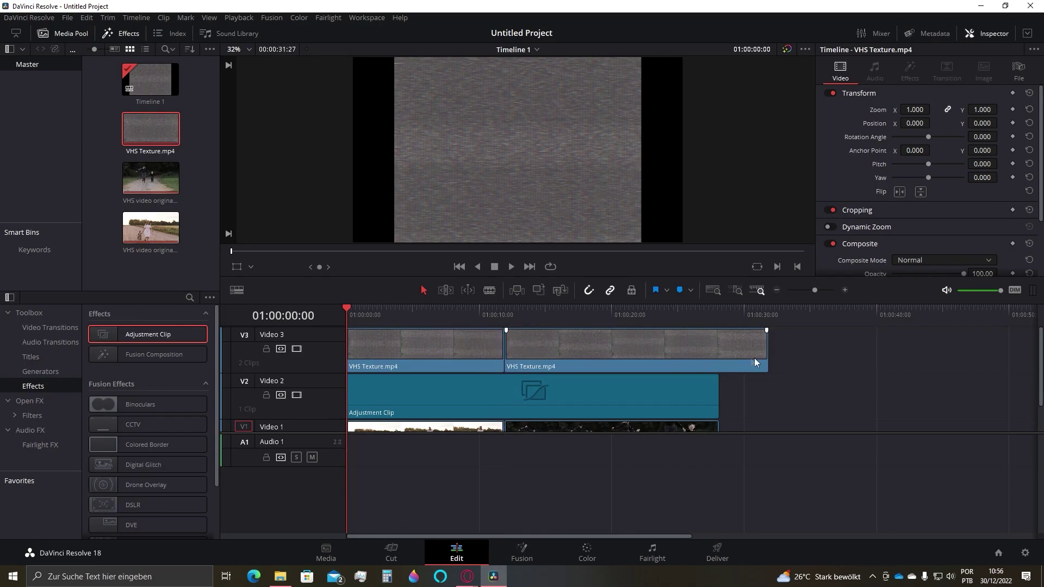
{"action": "scroll", "coordinate": [755, 363], "scroll_direction": "down", "scroll_amount": 2}
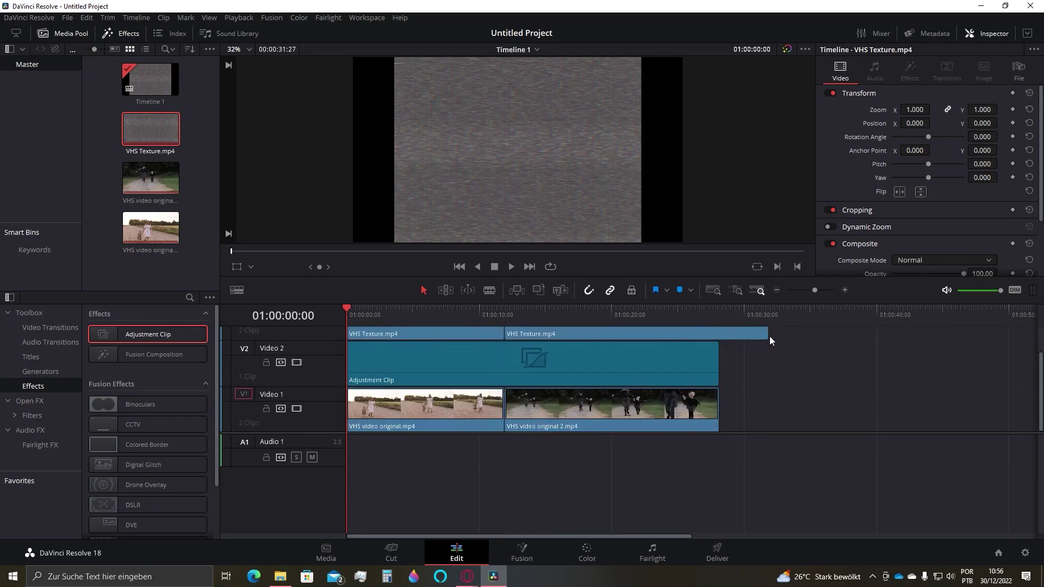
{"action": "scroll", "coordinate": [768, 348], "scroll_direction": "up", "scroll_amount": 2}
{"action": "left_click_drag", "start_coordinate": [767, 354], "coordinate": [719, 355]}
{"action": "scroll", "coordinate": [684, 374], "scroll_direction": "down", "scroll_amount": 2}
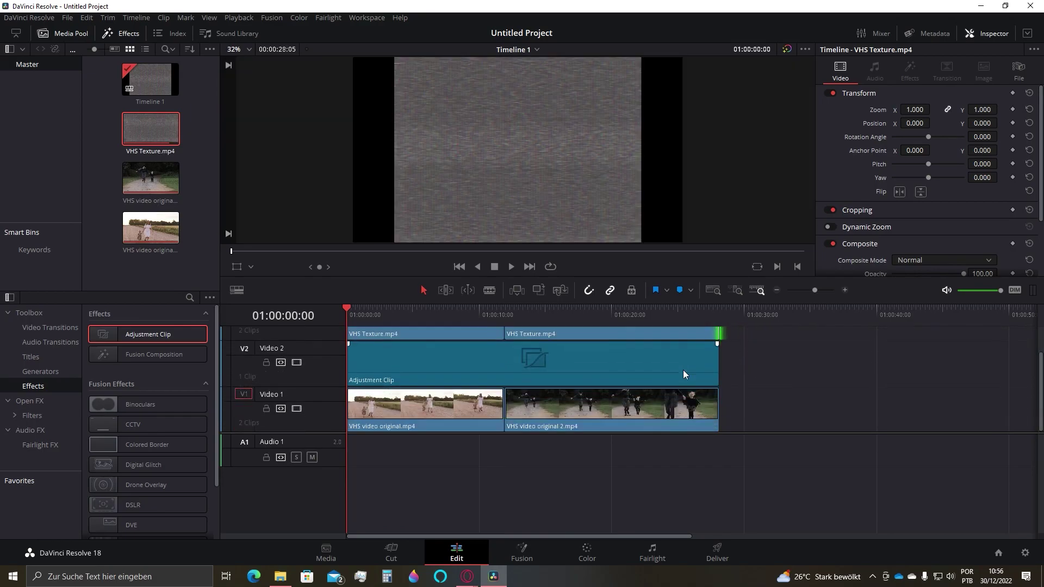
{"action": "scroll", "coordinate": [568, 461], "scroll_direction": "up", "scroll_amount": 3}
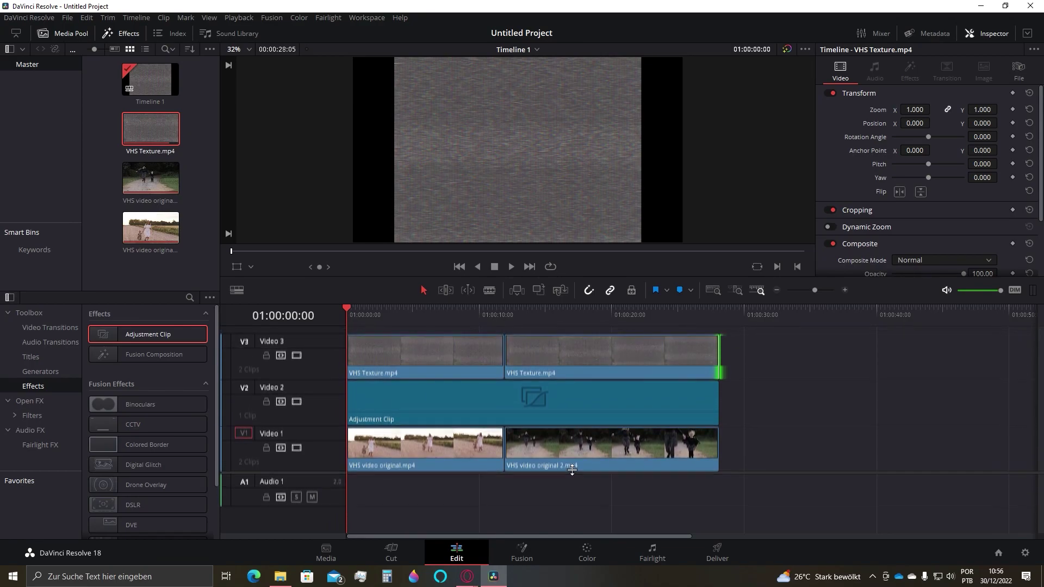
{"action": "left_click_drag", "start_coordinate": [575, 476], "coordinate": [575, 480]}
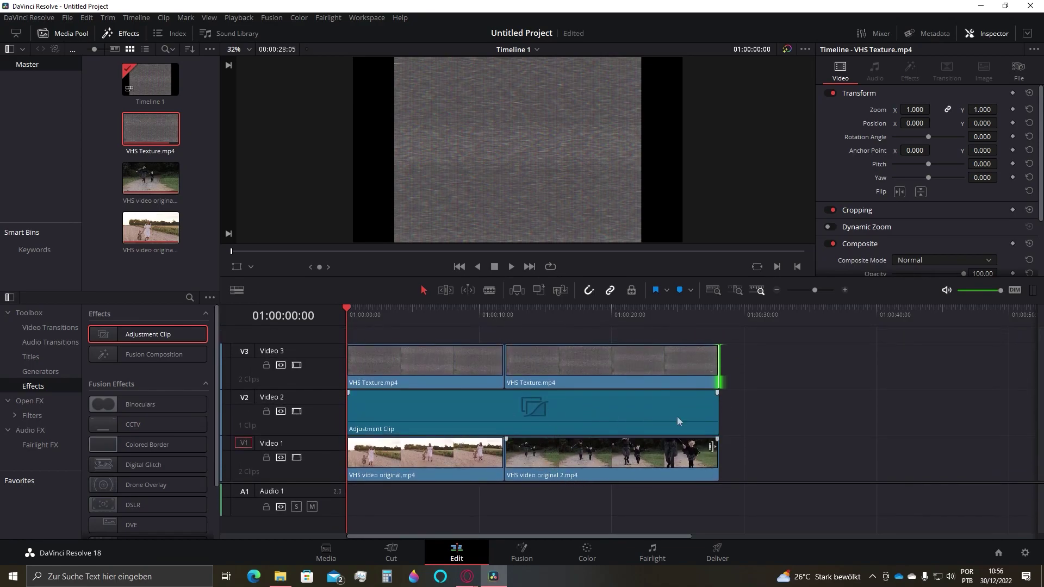
Set the composite mode of both VHS Texture.mp4 clips on Video 3 to Color Dodge.
{"action": "left_click", "coordinate": [459, 373]}
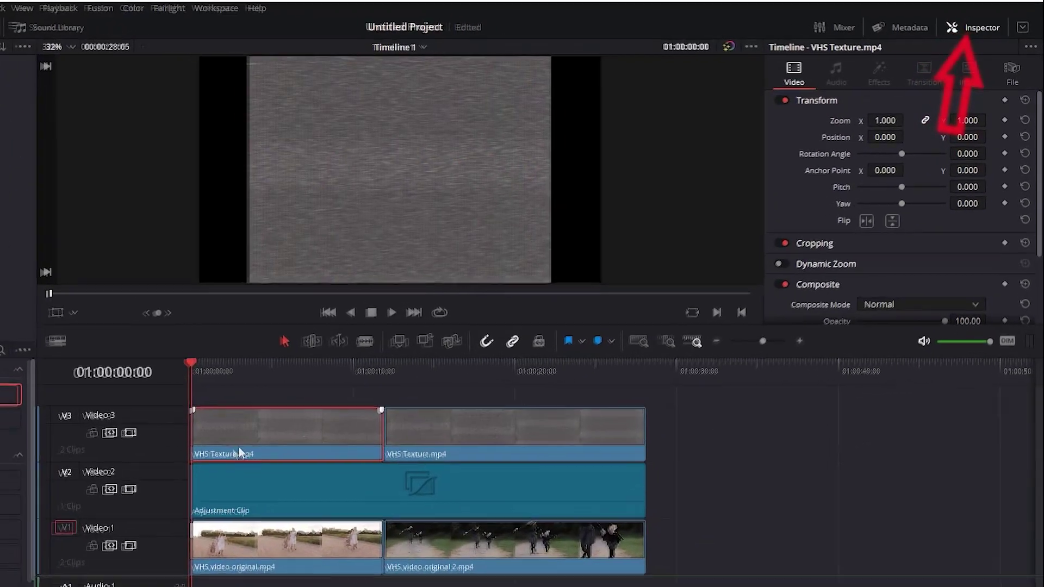
{"action": "scroll", "coordinate": [775, 182], "scroll_direction": "down", "scroll_amount": 5}
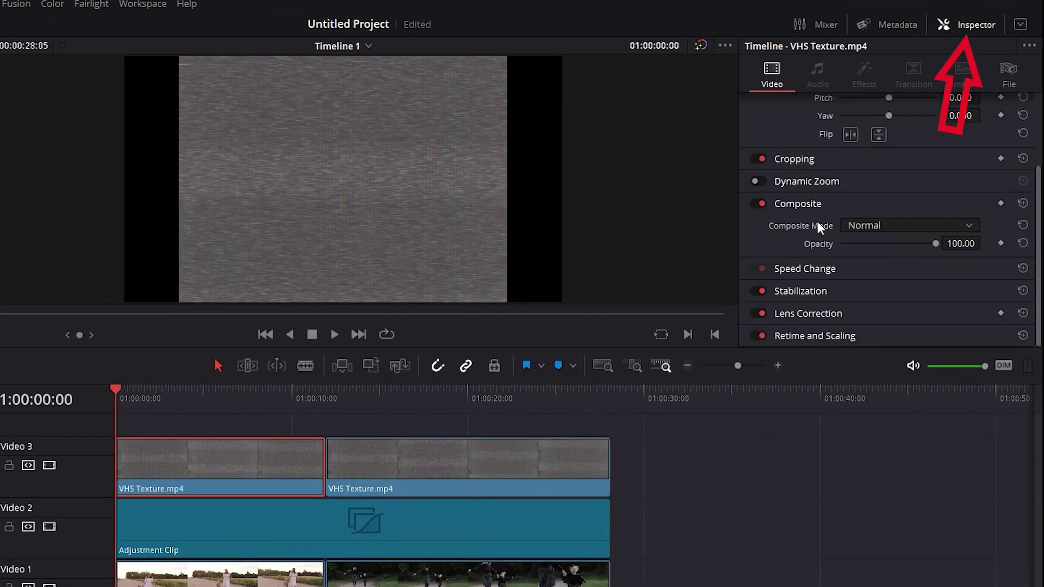
{"action": "left_click", "coordinate": [876, 224]}
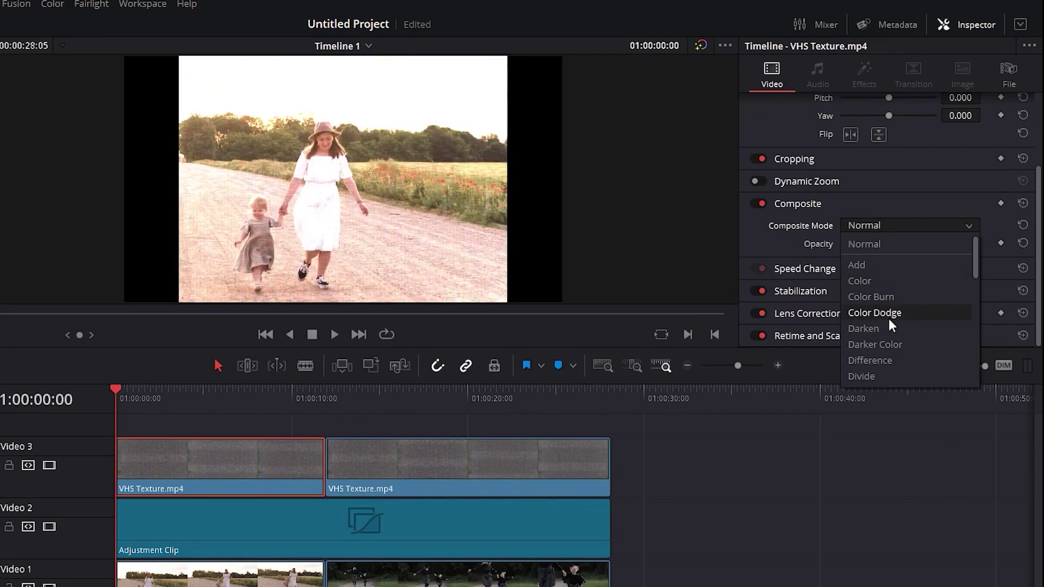
{"action": "left_click", "coordinate": [887, 313]}
{"action": "left_click", "coordinate": [379, 454]}
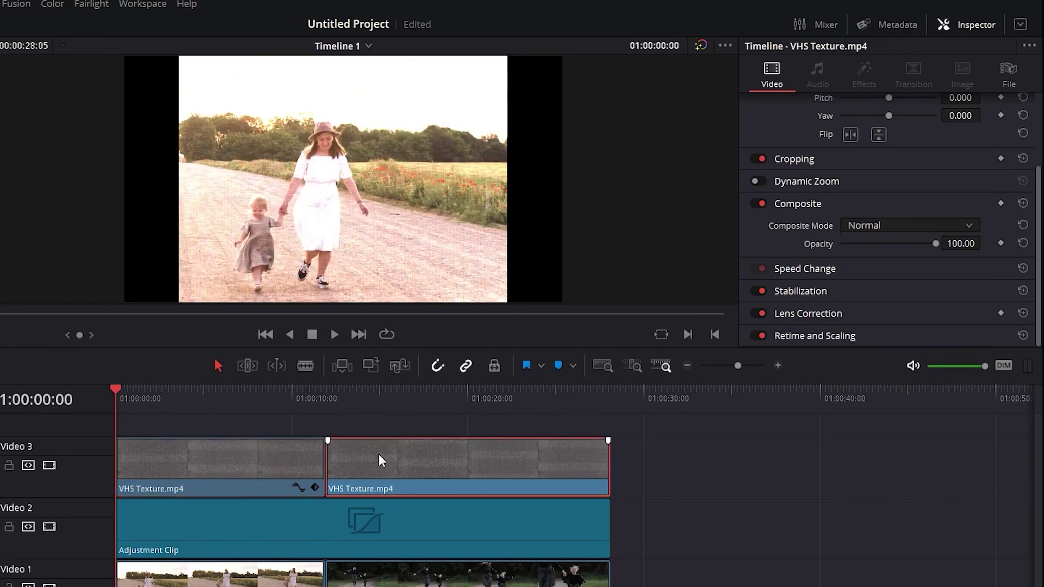
{"action": "left_click", "coordinate": [876, 230]}
{"action": "left_click", "coordinate": [883, 316]}
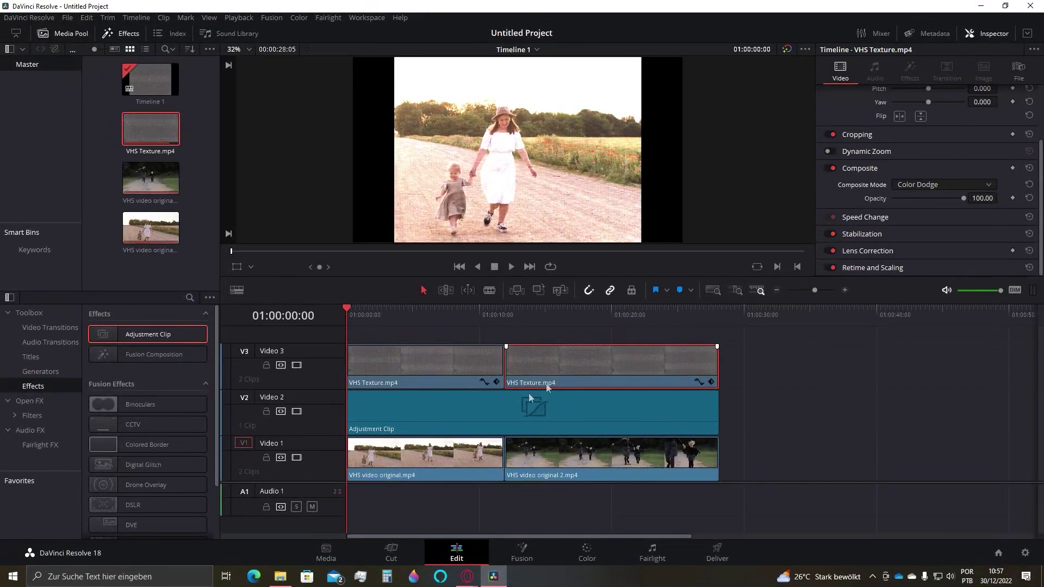
Install the VCR OSD Mono font from the VHS Overlay folder.
{"action": "left_click", "coordinate": [280, 576]}
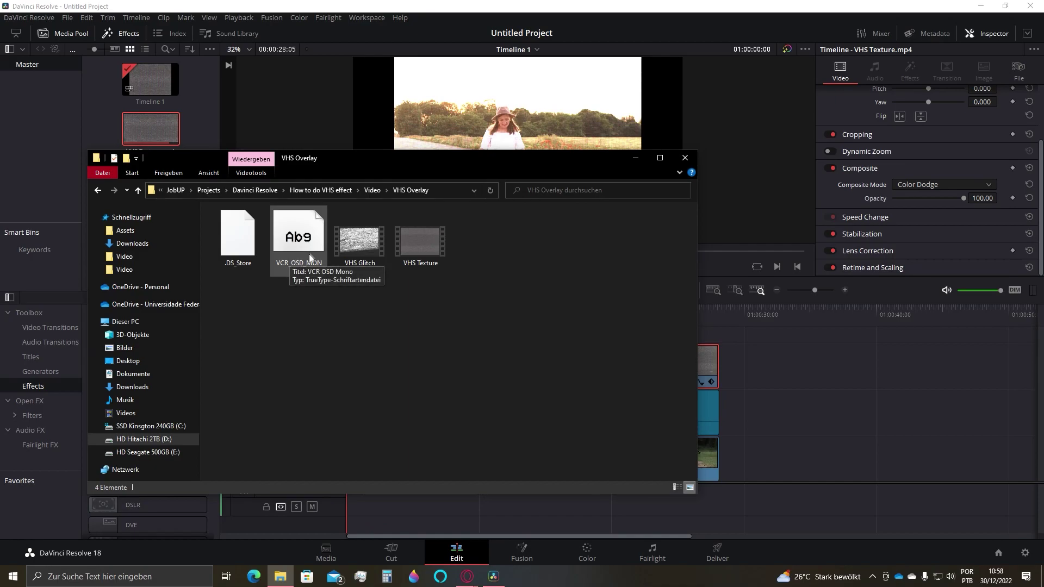
{"action": "double_click", "coordinate": [301, 250]}
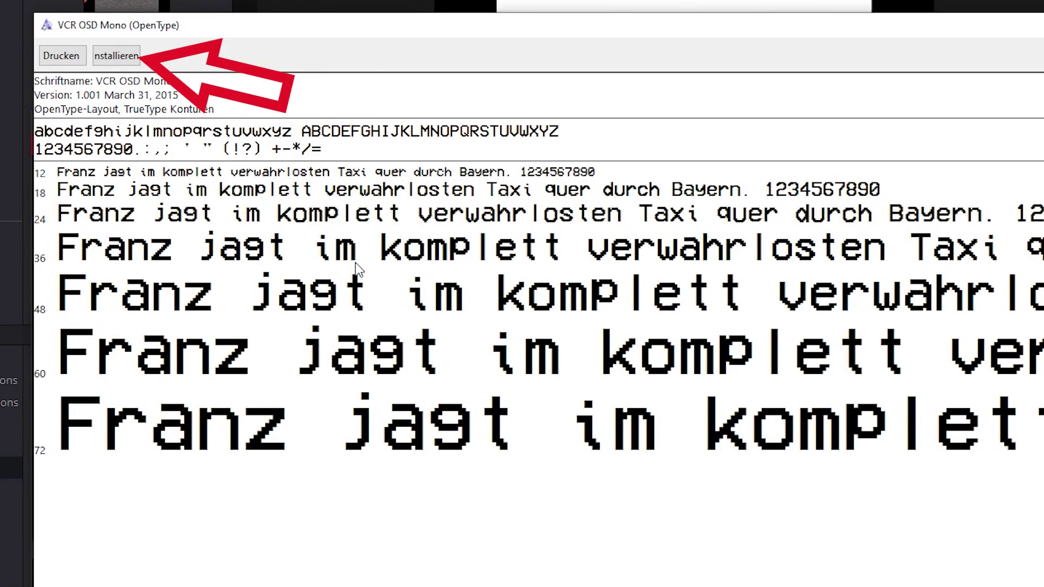
{"action": "left_click", "coordinate": [116, 56]}
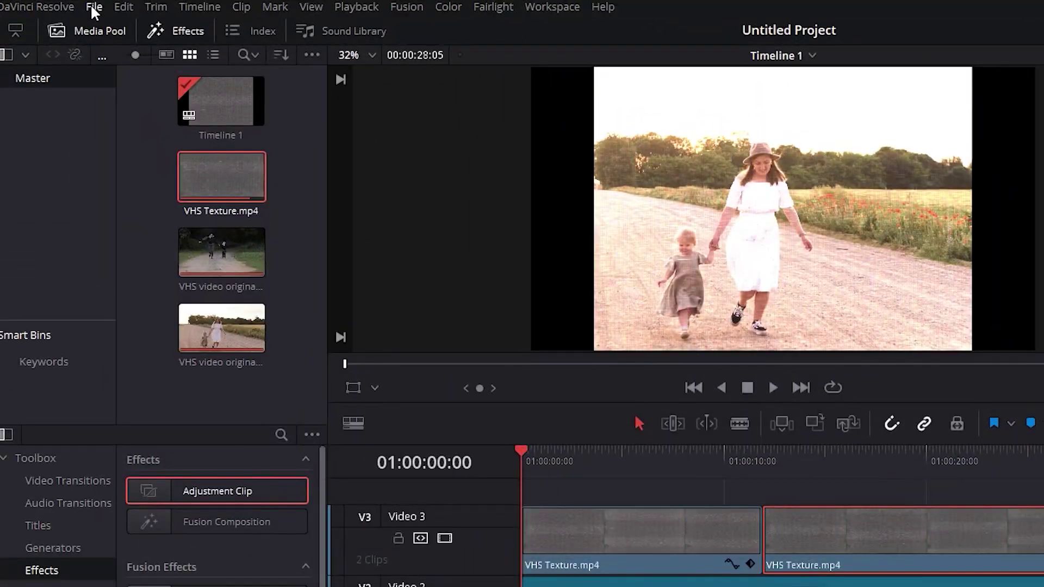
Save the current project under the name VHS Style video.
{"action": "left_click", "coordinate": [68, 18]}
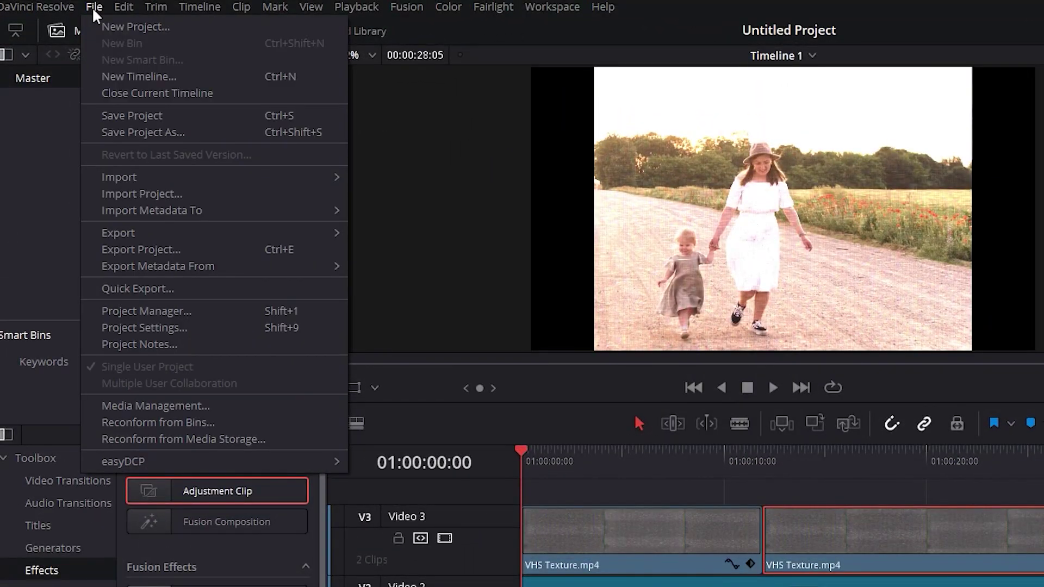
{"action": "left_click", "coordinate": [170, 116]}
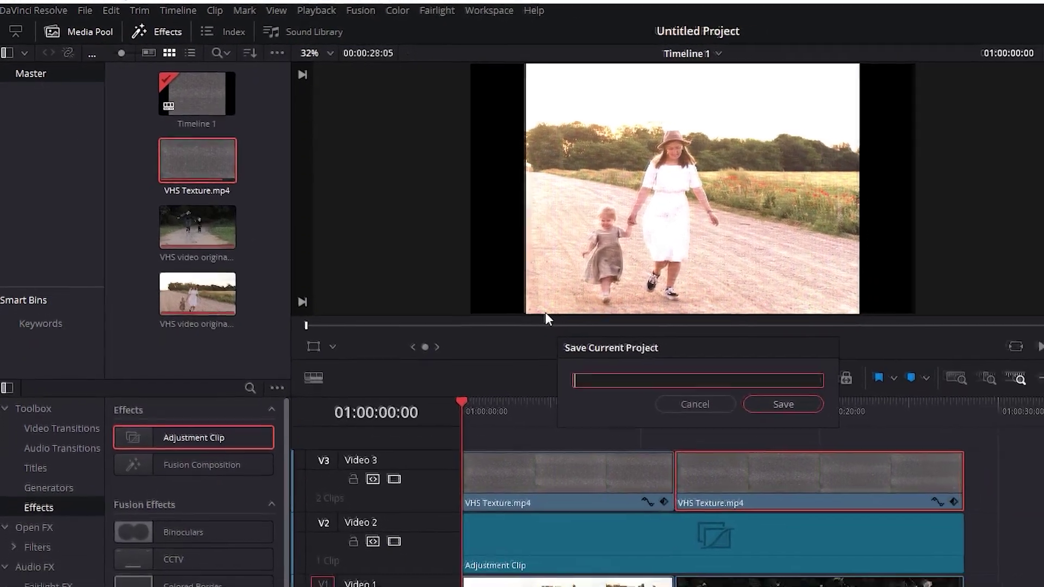
{"action": "type", "text": "VHS Style video"}
{"action": "left_click", "coordinate": [891, 453]}
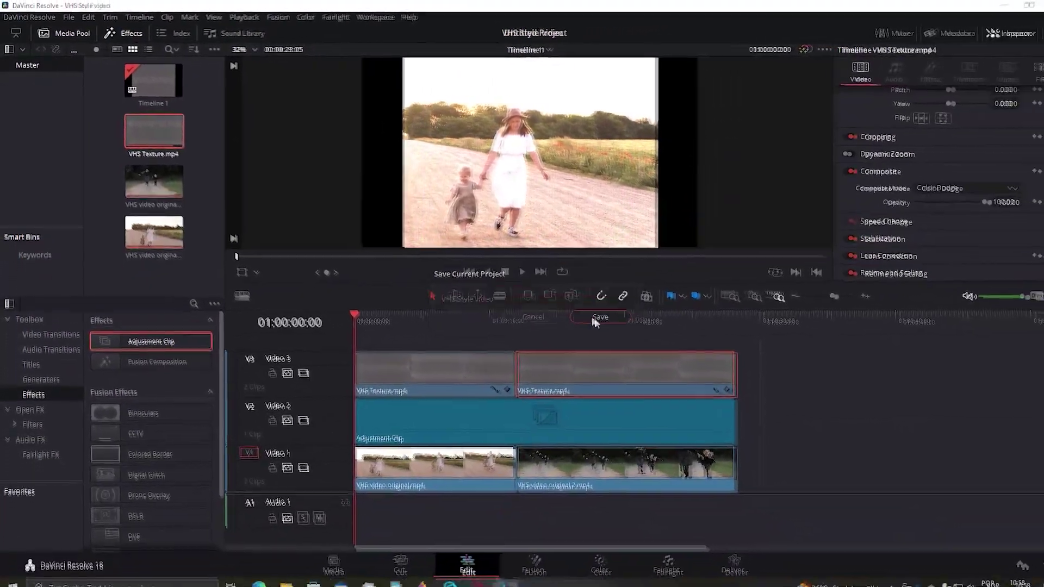
Restart DaVinci Resolve and reopen the VHS Style video project.
{"action": "left_click", "coordinate": [1032, 6]}
{"action": "left_click", "coordinate": [111, 576]}
{"action": "type", "text": "da"}
{"action": "left_click", "coordinate": [112, 313]}
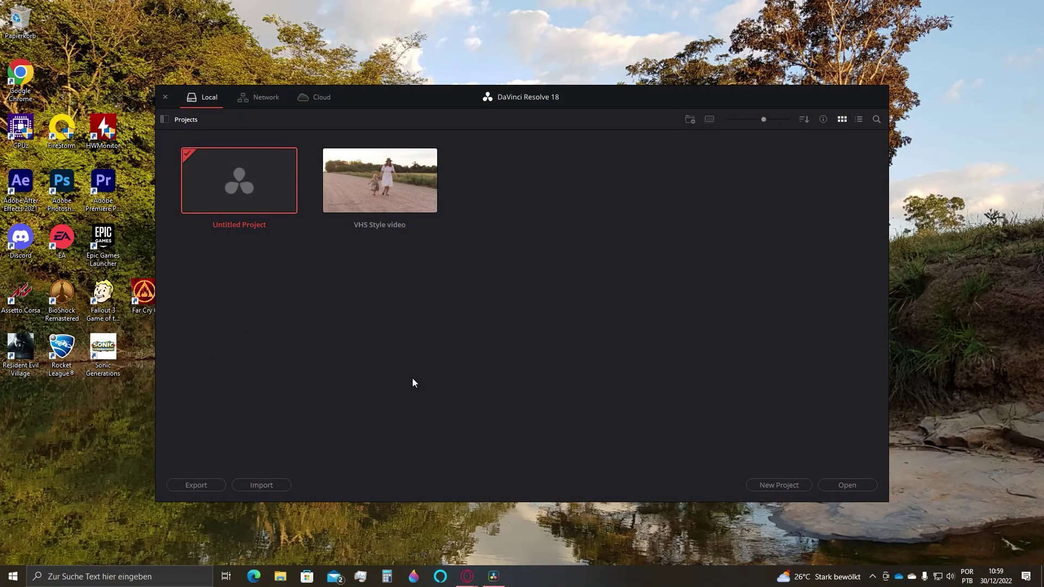
{"action": "double_click", "coordinate": [383, 194]}
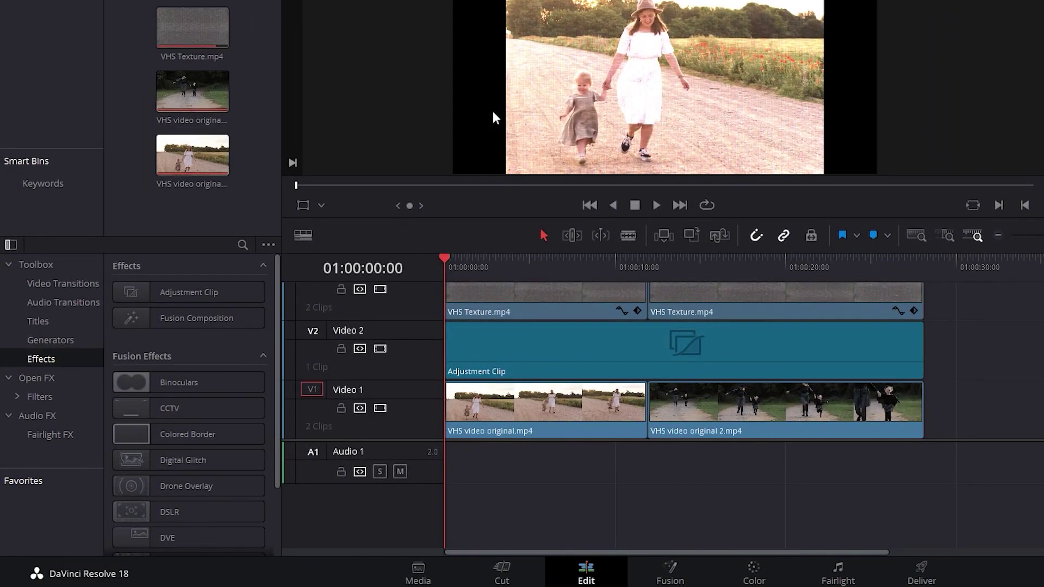
Add a basic Text title on a new track above the VHS Texture clips, spanning the whole footage.
{"action": "left_click", "coordinate": [39, 322]}
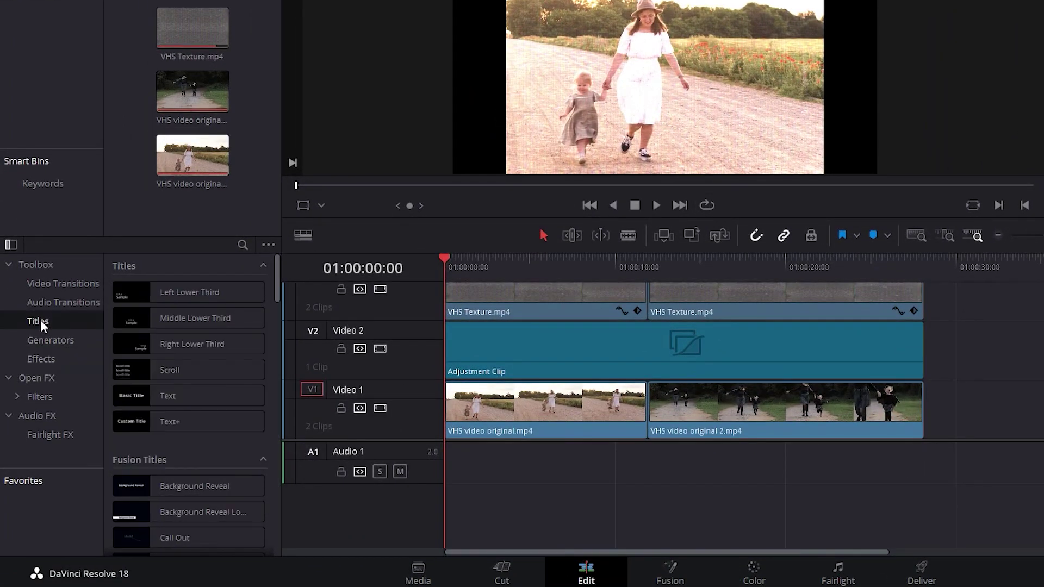
{"action": "left_click", "coordinate": [131, 398]}
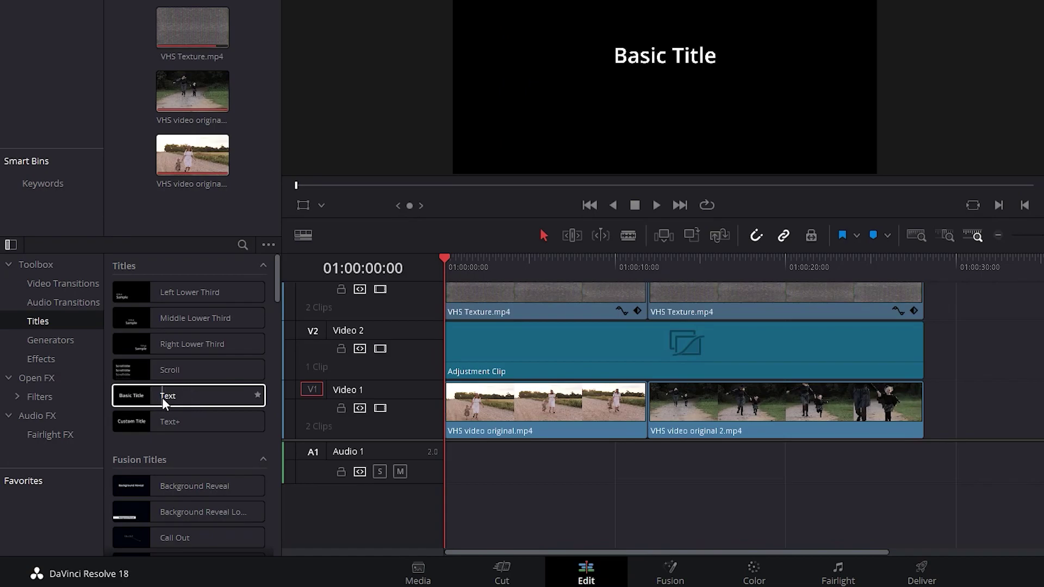
{"action": "left_click_drag", "start_coordinate": [162, 399], "coordinate": [818, 333]}
Change the title text to "25 december 1986" and set its font family to VCR OSD Mono.
{"action": "left_click", "coordinate": [569, 93]}
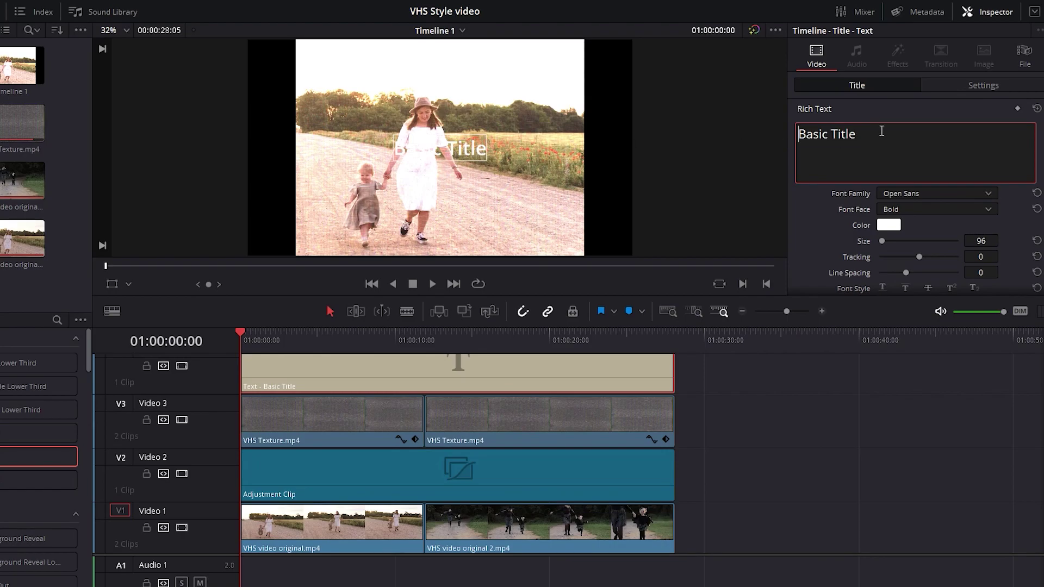
{"action": "key", "text": "ctrl+a"}
{"action": "type", "text": "25 december 1986"}
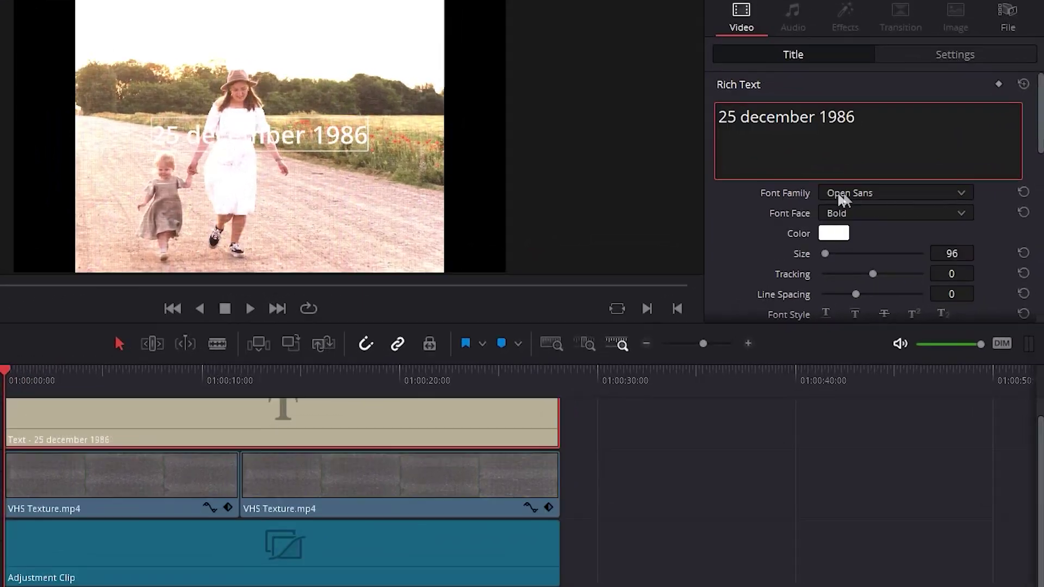
{"action": "left_click", "coordinate": [873, 193]}
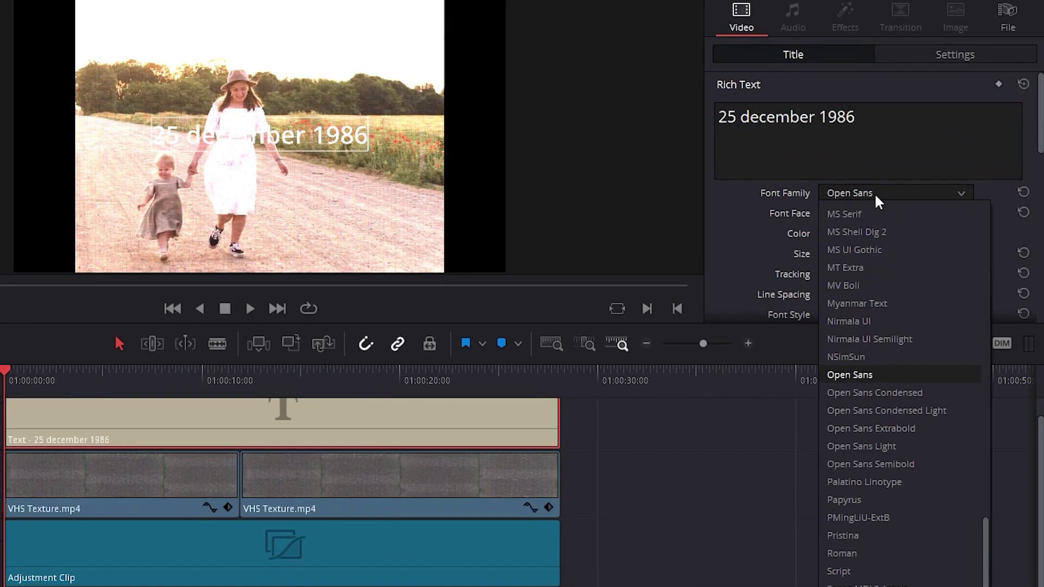
{"action": "scroll", "coordinate": [858, 435], "scroll_direction": "down", "scroll_amount": 10}
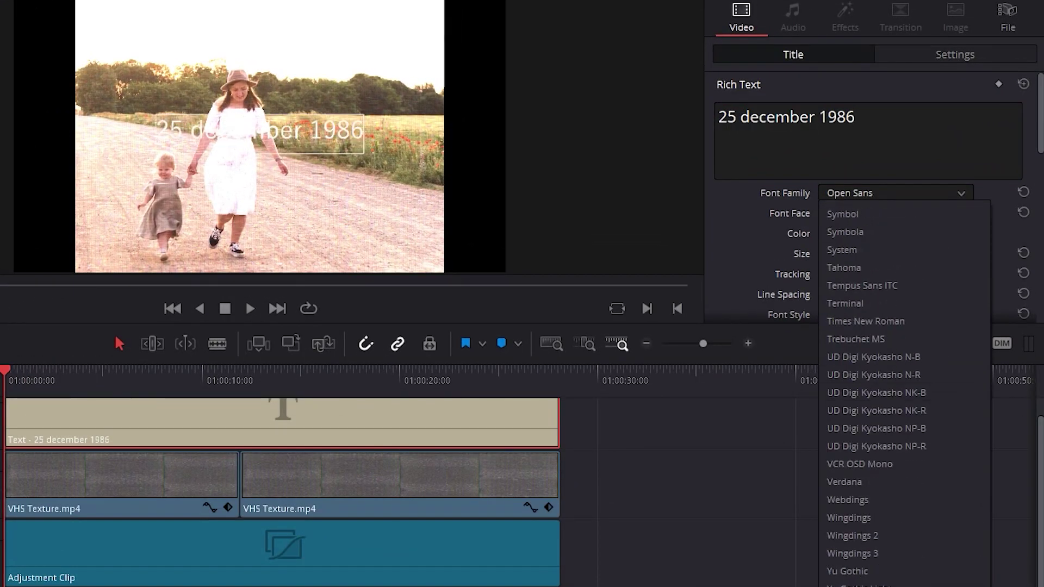
{"action": "left_click", "coordinate": [864, 466]}
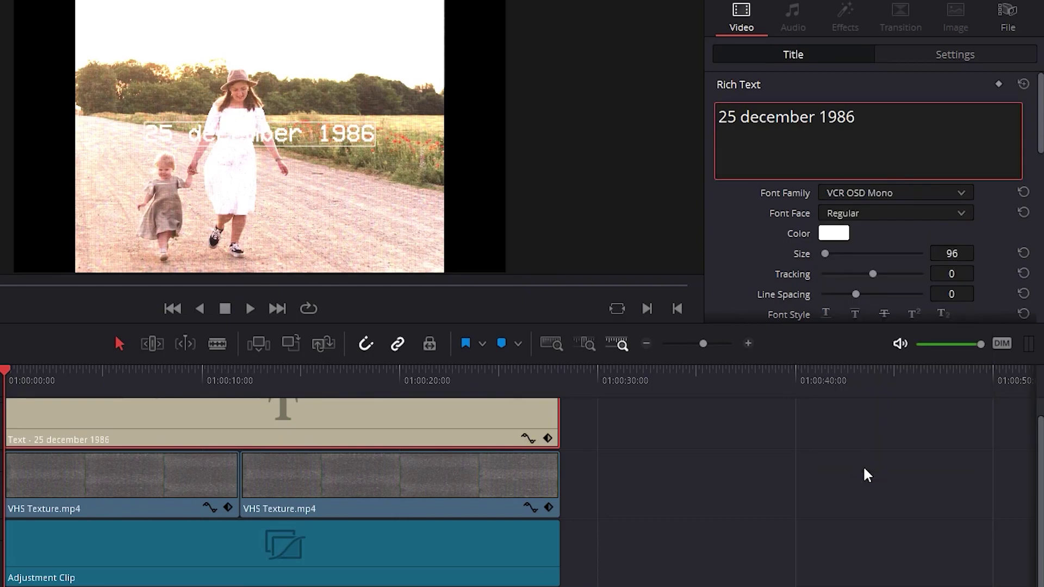
Change the title's text color to dark gray.
{"action": "left_click", "coordinate": [834, 233]}
{"action": "left_click_drag", "start_coordinate": [449, 210], "coordinate": [441, 278]}
{"action": "left_click", "coordinate": [436, 486]}
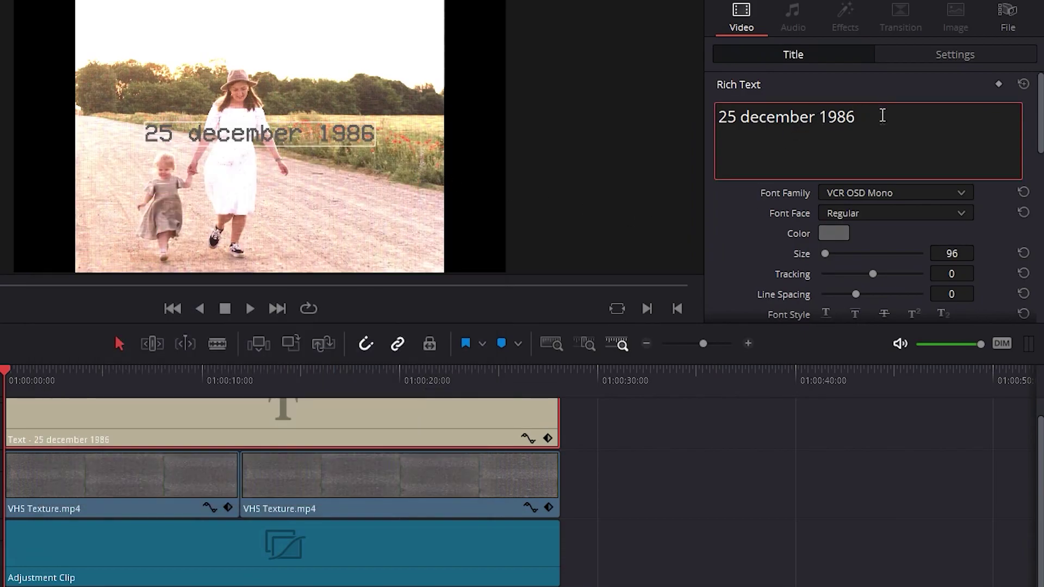
Position the date title in the lower-left corner of the 4:3 picture.
{"action": "scroll", "coordinate": [737, 213], "scroll_direction": "down", "scroll_amount": 3}
{"action": "scroll", "coordinate": [737, 213], "scroll_direction": "down", "scroll_amount": 2}
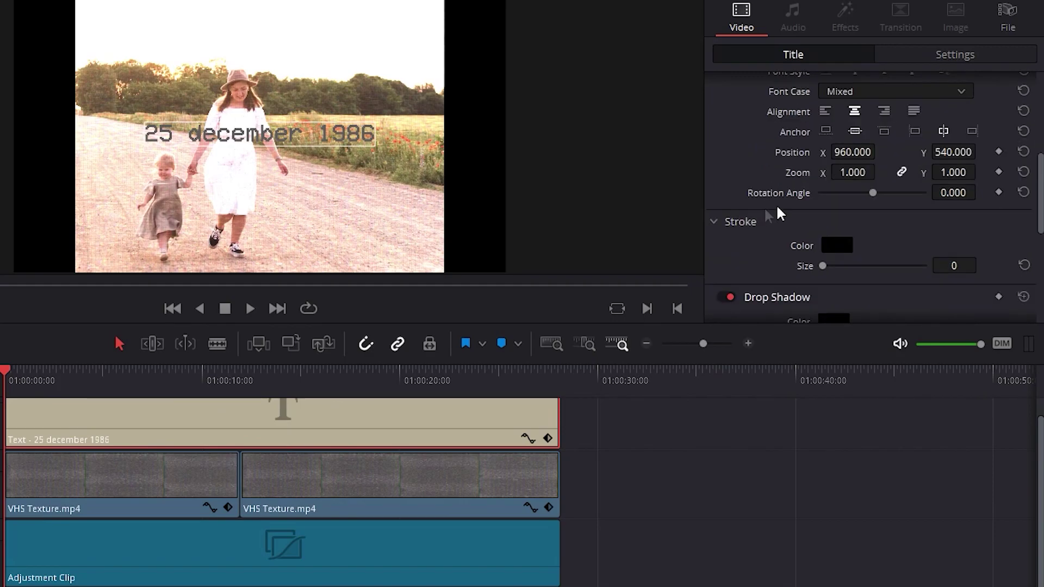
{"action": "left_click_drag", "start_coordinate": [848, 152], "coordinate": [840, 152]}
{"action": "left_click_drag", "start_coordinate": [956, 154], "coordinate": [980, 152]}
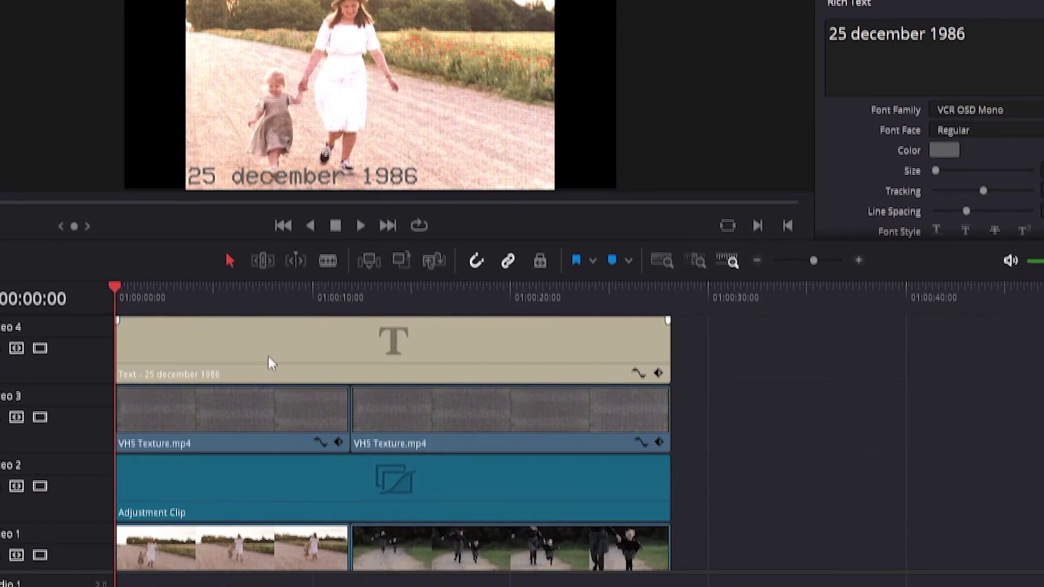
Convert the date title on Video 4 into a compound clip named VHS text.
{"action": "right_click", "coordinate": [272, 441]}
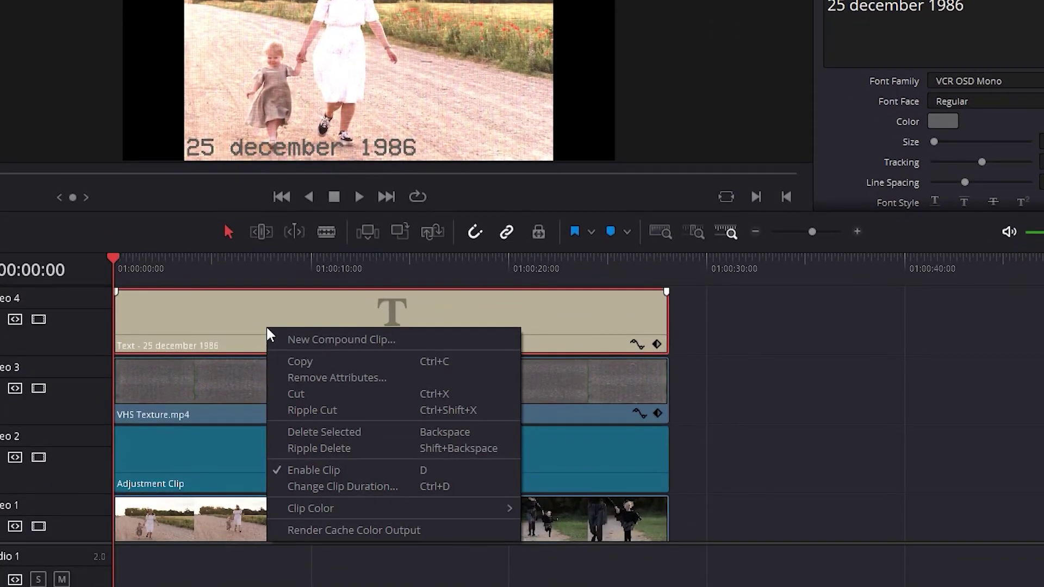
{"action": "left_click", "coordinate": [353, 341]}
{"action": "type", "text": "VHS te"}
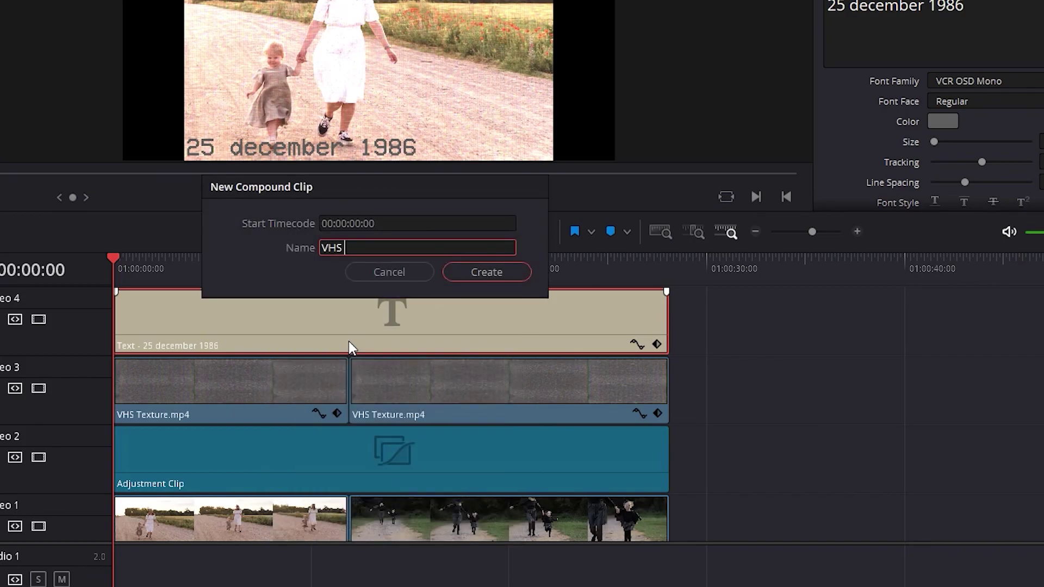
{"action": "type", "text": "xt"}
{"action": "left_click", "coordinate": [456, 276]}
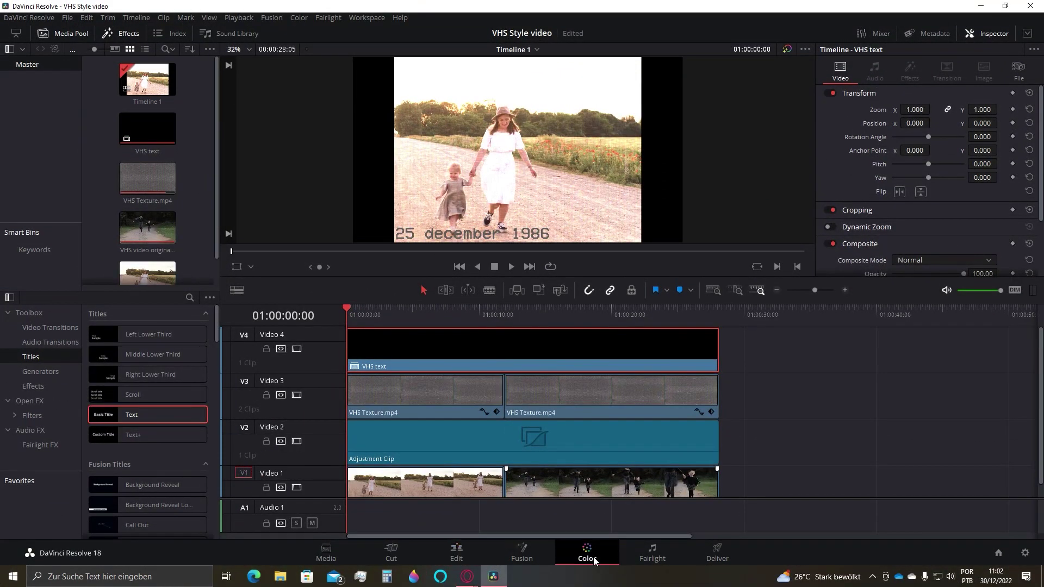
On the Color page, show the clips and node graph and add a splitter/combiner to the VHS text compound clip.
{"action": "left_click", "coordinate": [587, 553]}
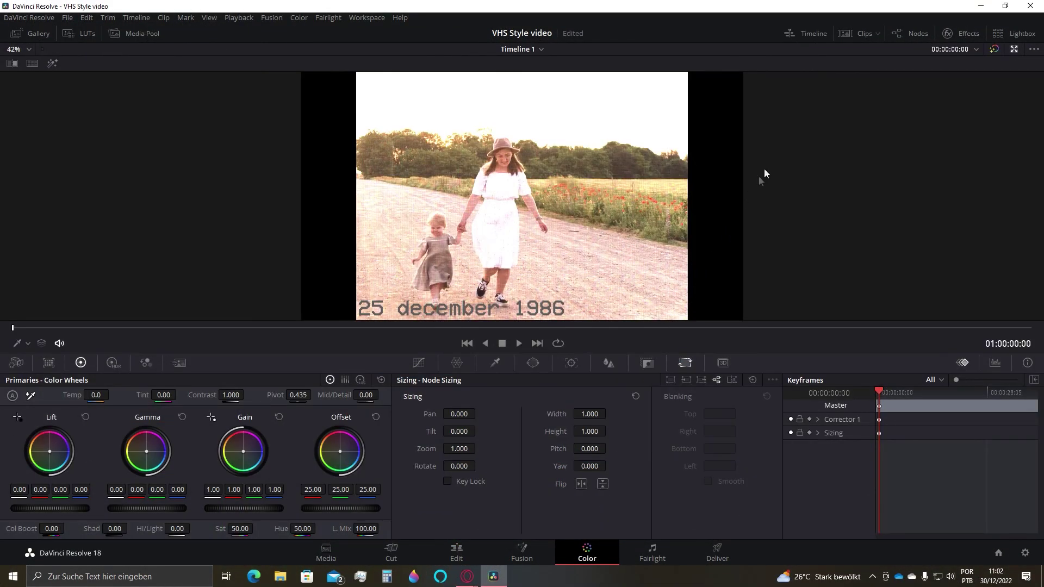
{"action": "left_click", "coordinate": [857, 33]}
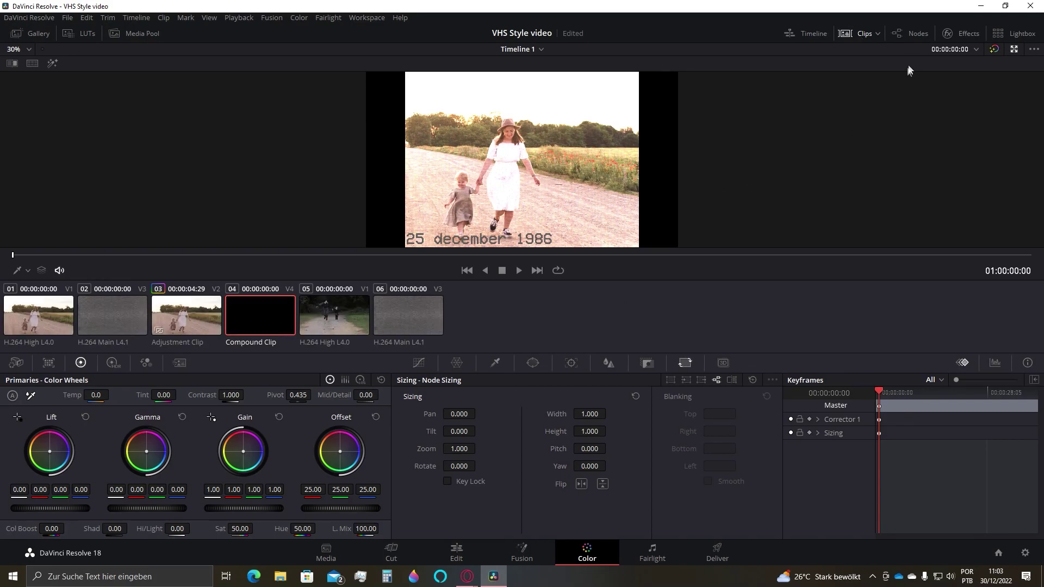
{"action": "left_click", "coordinate": [912, 34]}
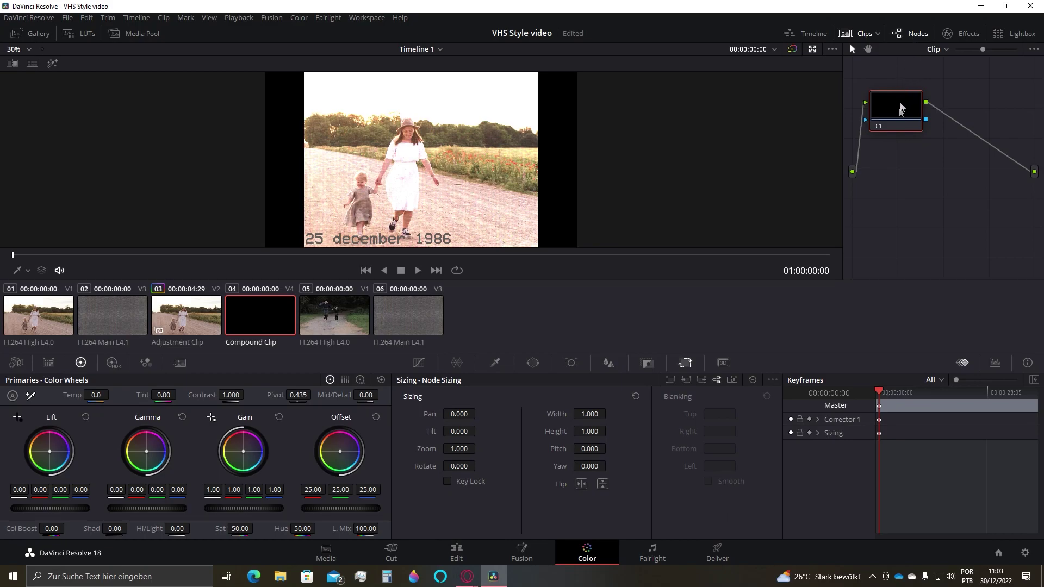
{"action": "scroll", "coordinate": [902, 190], "scroll_direction": "down", "scroll_amount": 3}
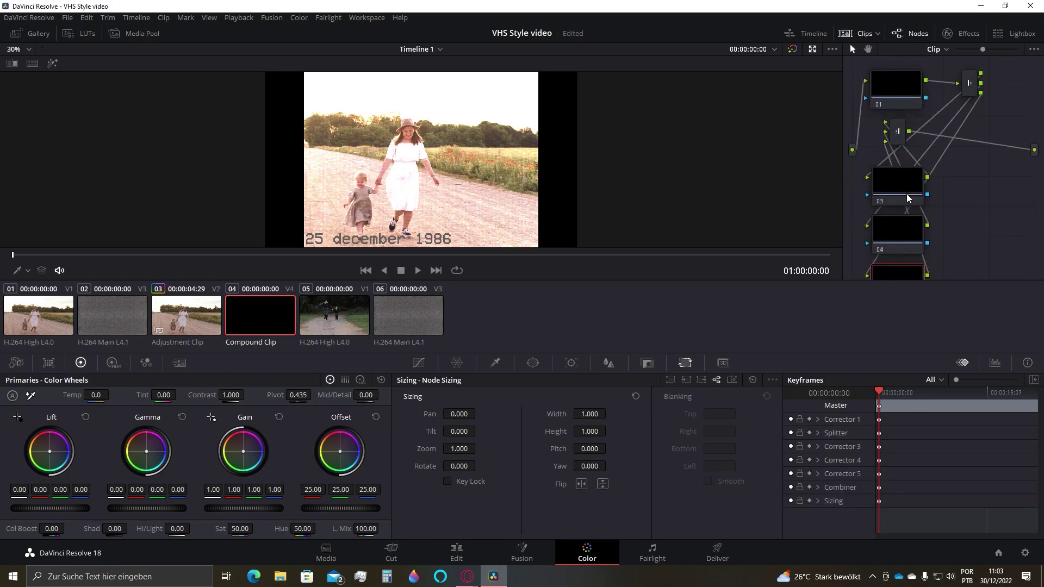
Shift one color channel of the date text by setting node 04's sizing pan to 6.000.
{"action": "left_click", "coordinate": [905, 205]}
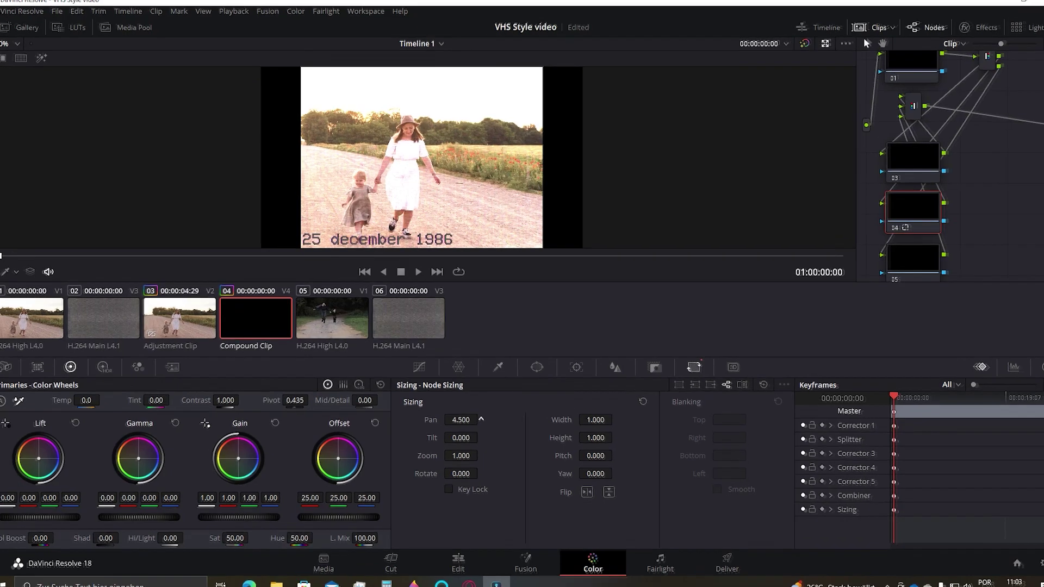
{"action": "left_click_drag", "start_coordinate": [478, 413], "coordinate": [510, 414]}
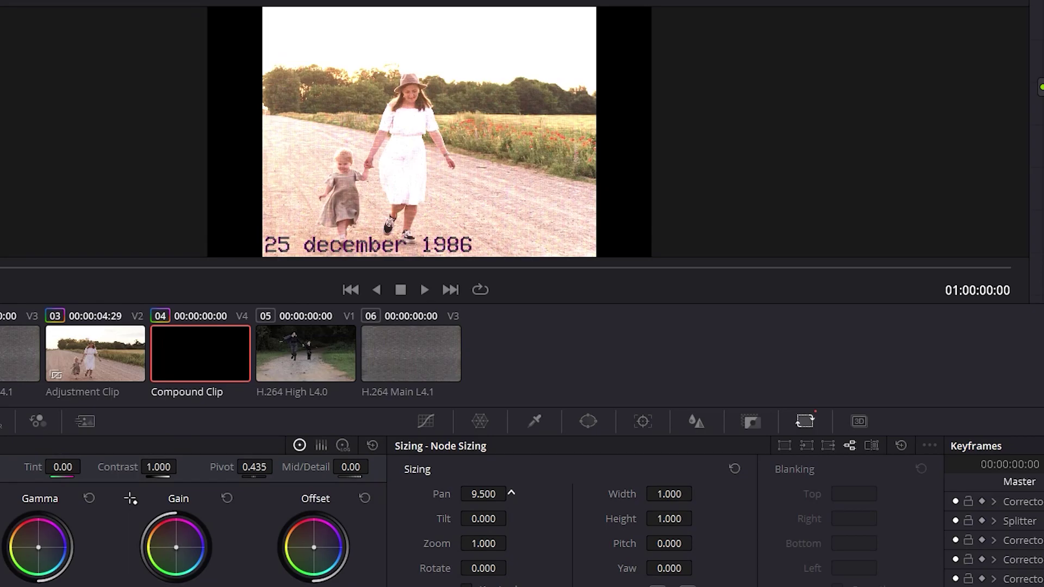
{"action": "left_click_drag", "start_coordinate": [511, 493], "coordinate": [489, 494]}
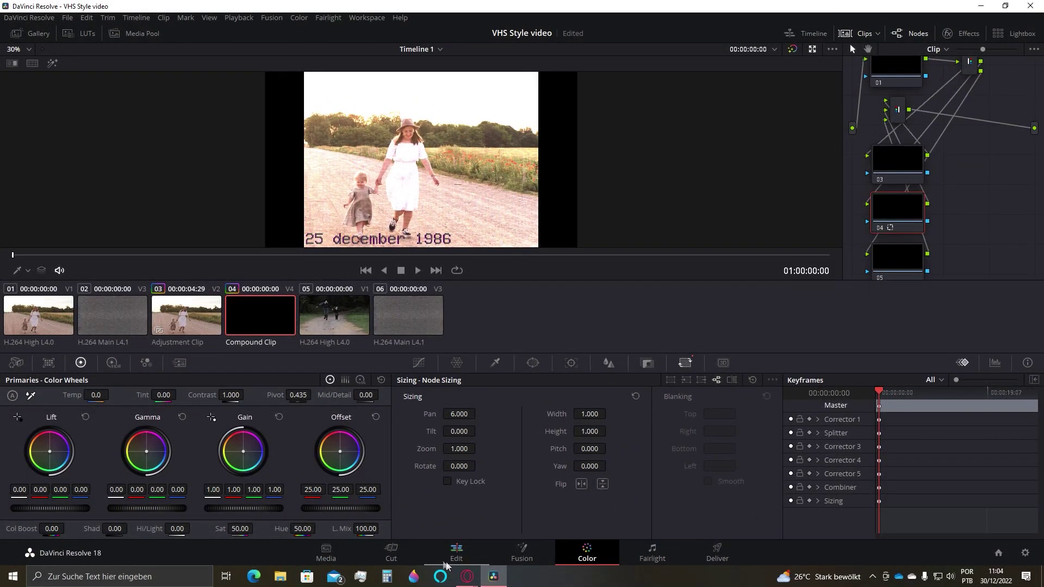
On the Edit page, split the first Video 1 clip and the VHS text clip at the same frame just after 01:00:04:00.
{"action": "left_click", "coordinate": [458, 556]}
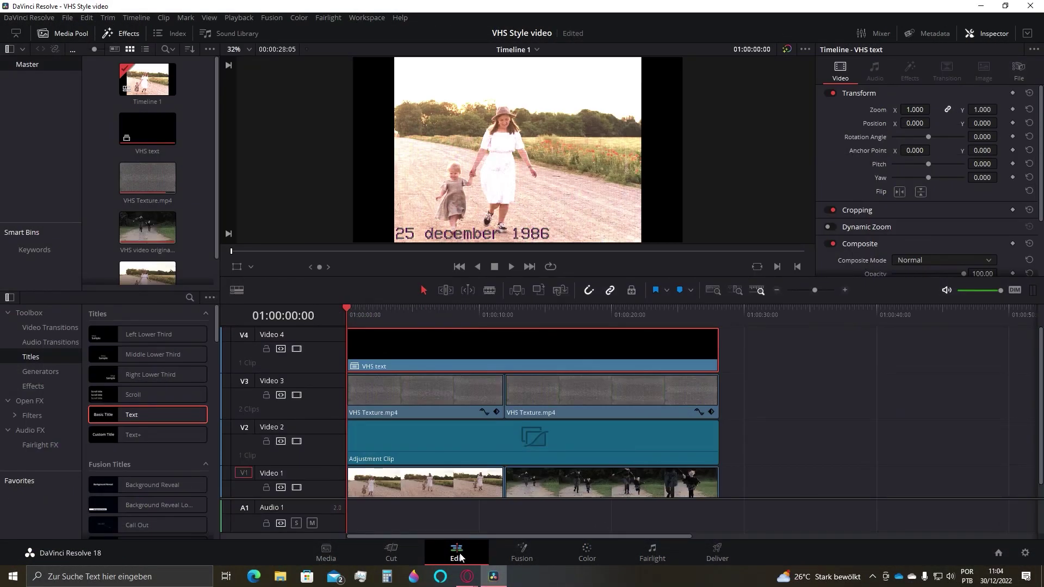
{"action": "left_click", "coordinate": [402, 477]}
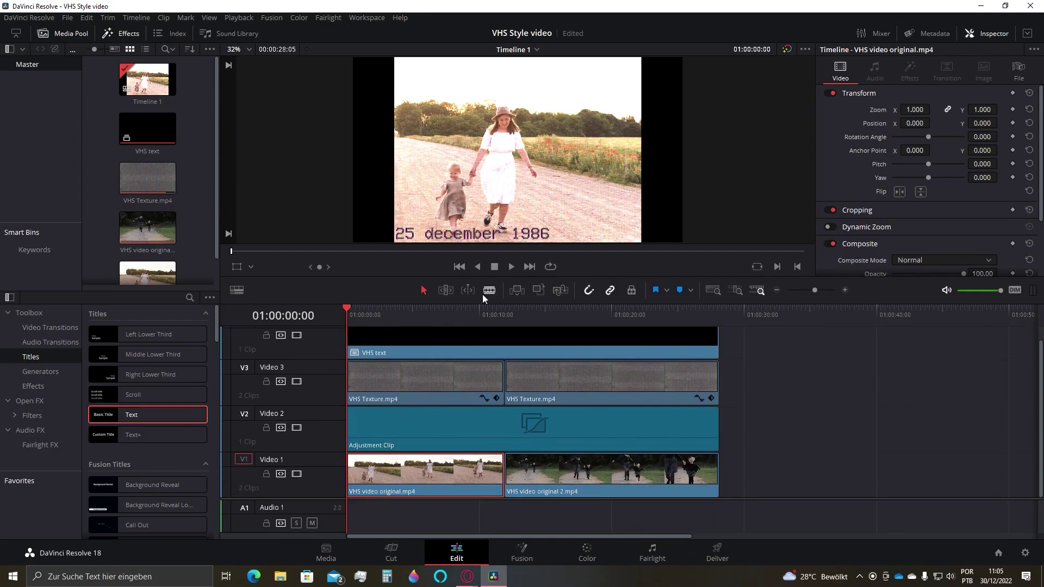
{"action": "left_click", "coordinate": [489, 291]}
{"action": "left_click", "coordinate": [402, 473]}
{"action": "scroll", "coordinate": [409, 475], "scroll_direction": "up", "scroll_amount": 5}
{"action": "left_click", "coordinate": [500, 344]}
Make a second split in the VHS text clip and the Video 1 clip at 01:00:04:15, isolating a few frames on each track.
{"action": "left_click_drag", "start_coordinate": [500, 311], "coordinate": [509, 310]}
{"action": "key", "text": "Right"}
{"action": "key", "text": "Right"}
{"action": "key", "text": "Right"}
{"action": "key", "text": "Right"}
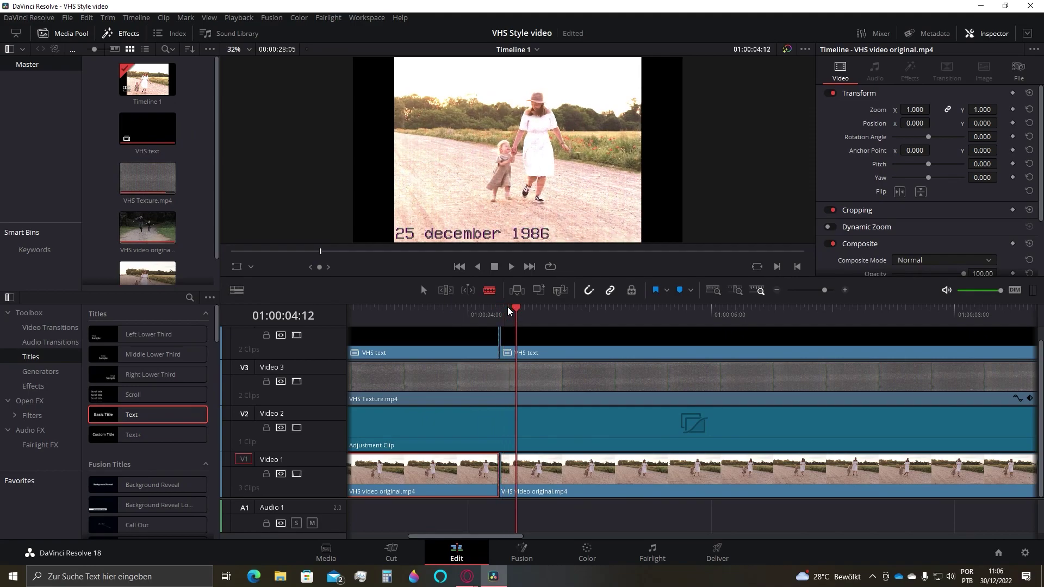
{"action": "key", "text": "Right"}
{"action": "key", "text": "Right"}
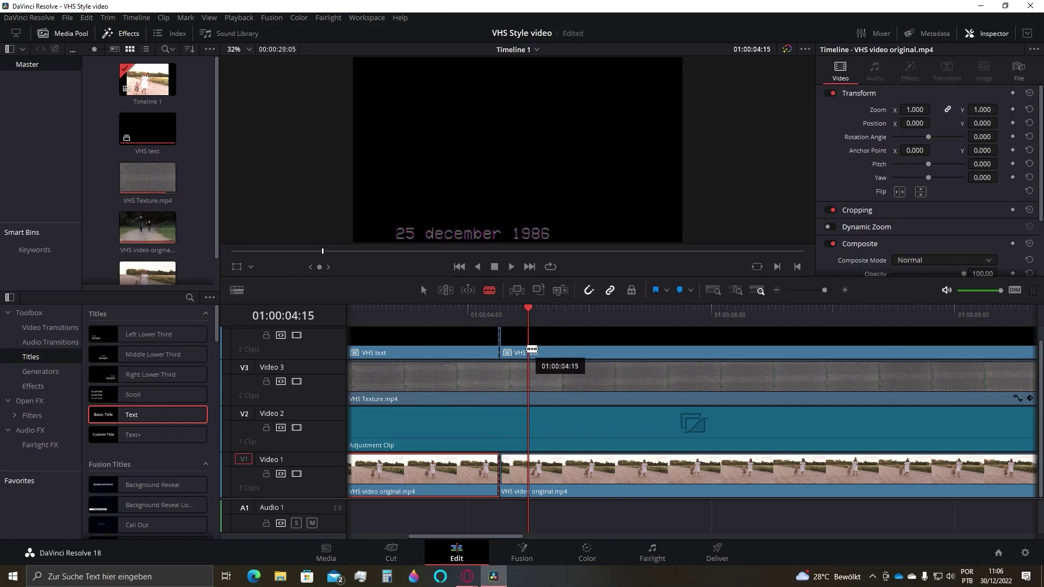
{"action": "left_click", "coordinate": [529, 351]}
{"action": "left_click", "coordinate": [528, 470]}
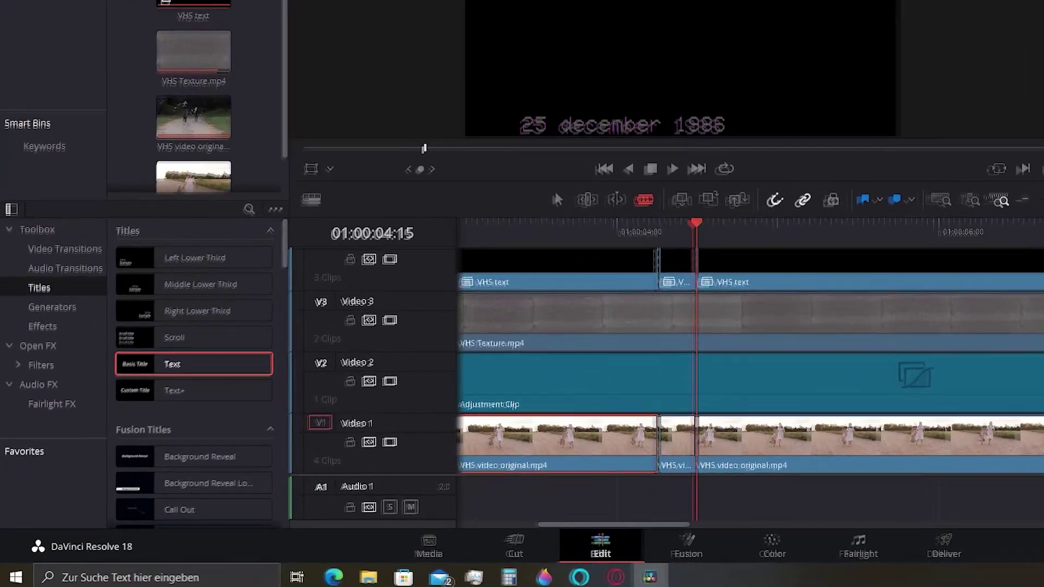
Apply the Digital Glitch Fusion effect to the short isolated segments of the Video 1 footage and the VHS text clip.
{"action": "left_click", "coordinate": [36, 390]}
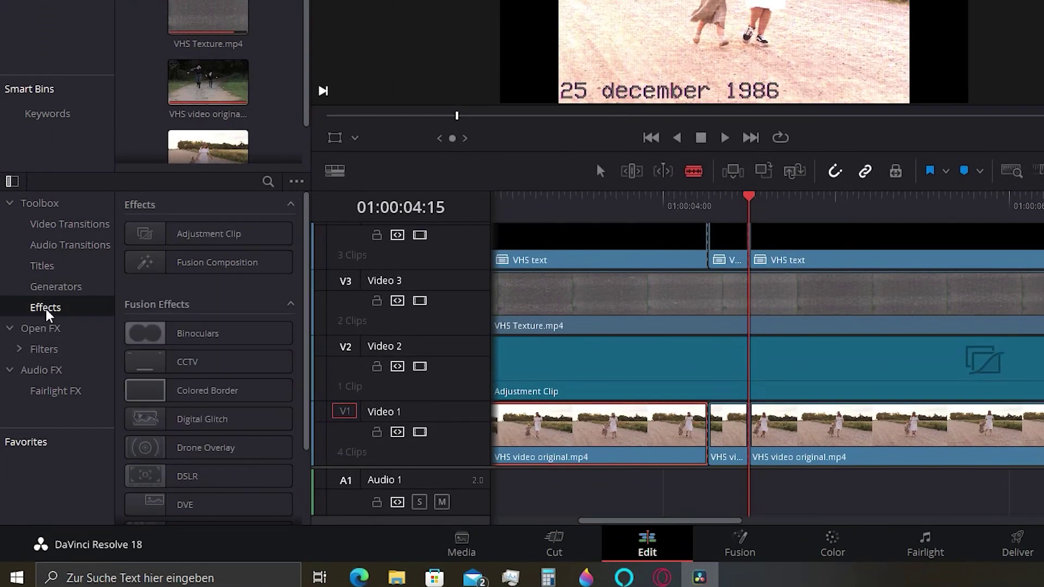
{"action": "scroll", "coordinate": [253, 320], "scroll_direction": "down", "scroll_amount": 2}
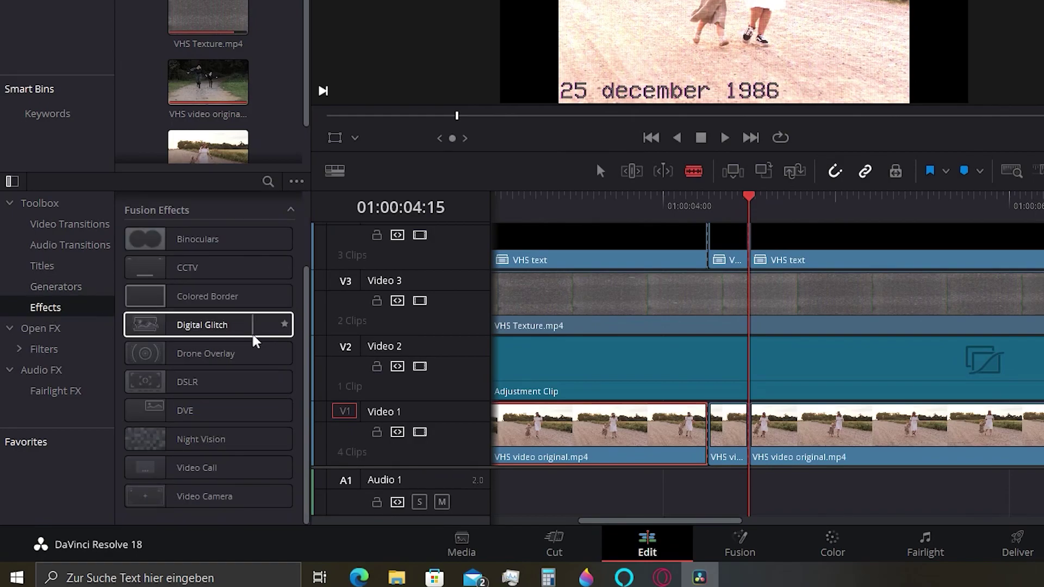
{"action": "left_click_drag", "start_coordinate": [175, 330], "coordinate": [723, 435]}
{"action": "left_click_drag", "start_coordinate": [234, 340], "coordinate": [793, 254]}
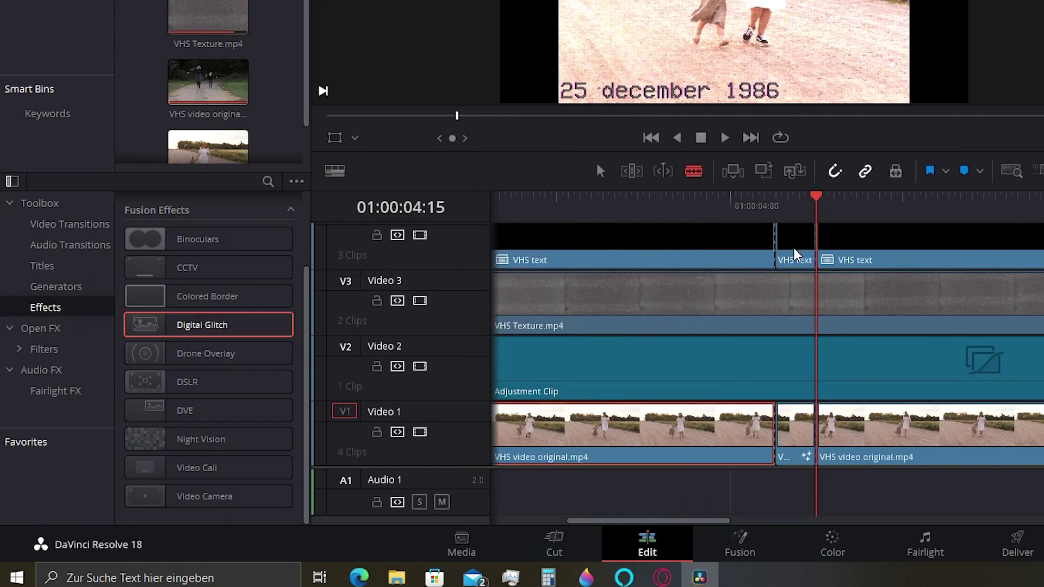